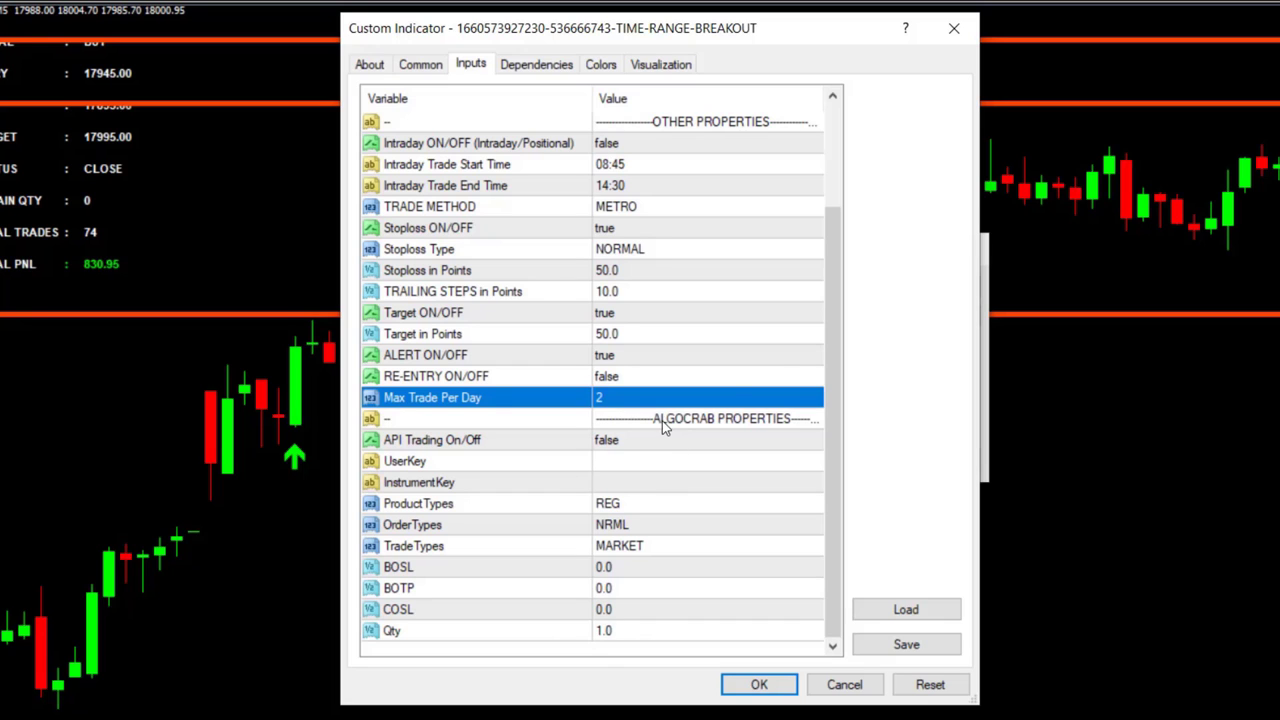
# Scroll the TIME-RANGE-BREAKOUT inputs to review the 8:45–9:00 range, 50-point stoploss/target and 2 max trades
pyautogui.moveTo(837, 443); pyautogui.dragTo(820, 334)
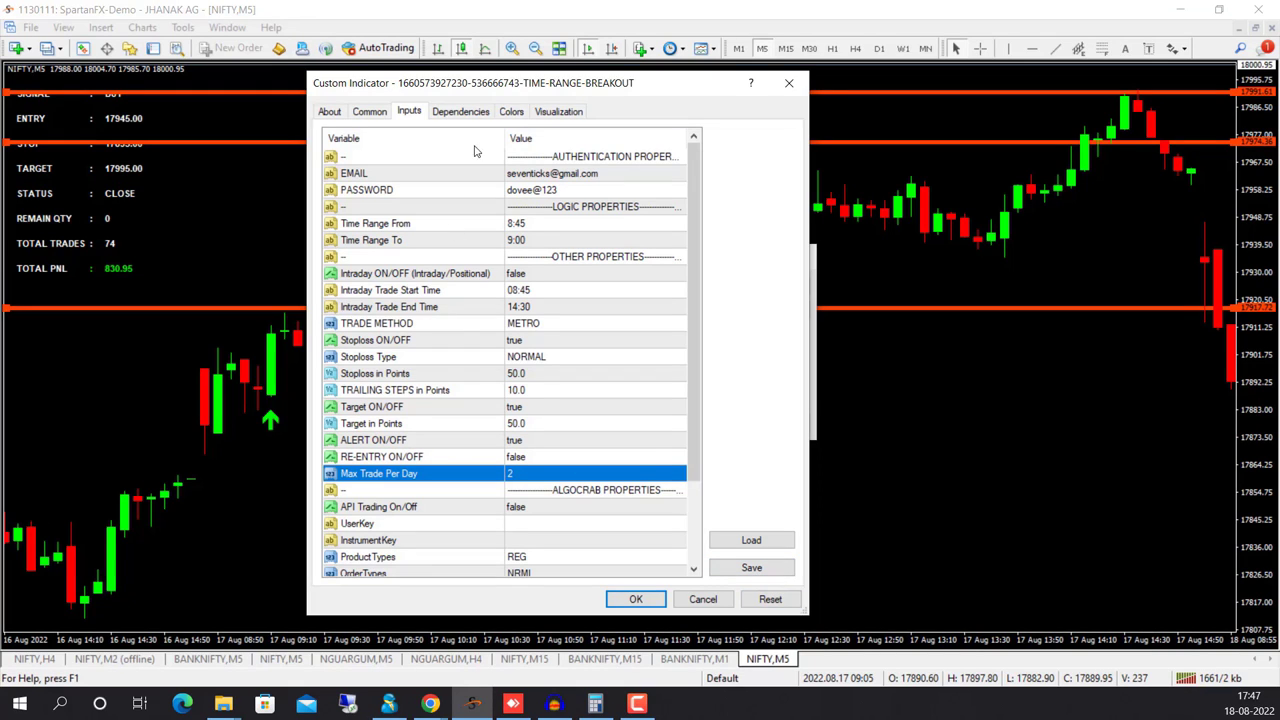
# Save the indicator's current inputs as a preset file named 'rana'
pyautogui.click(750, 568)
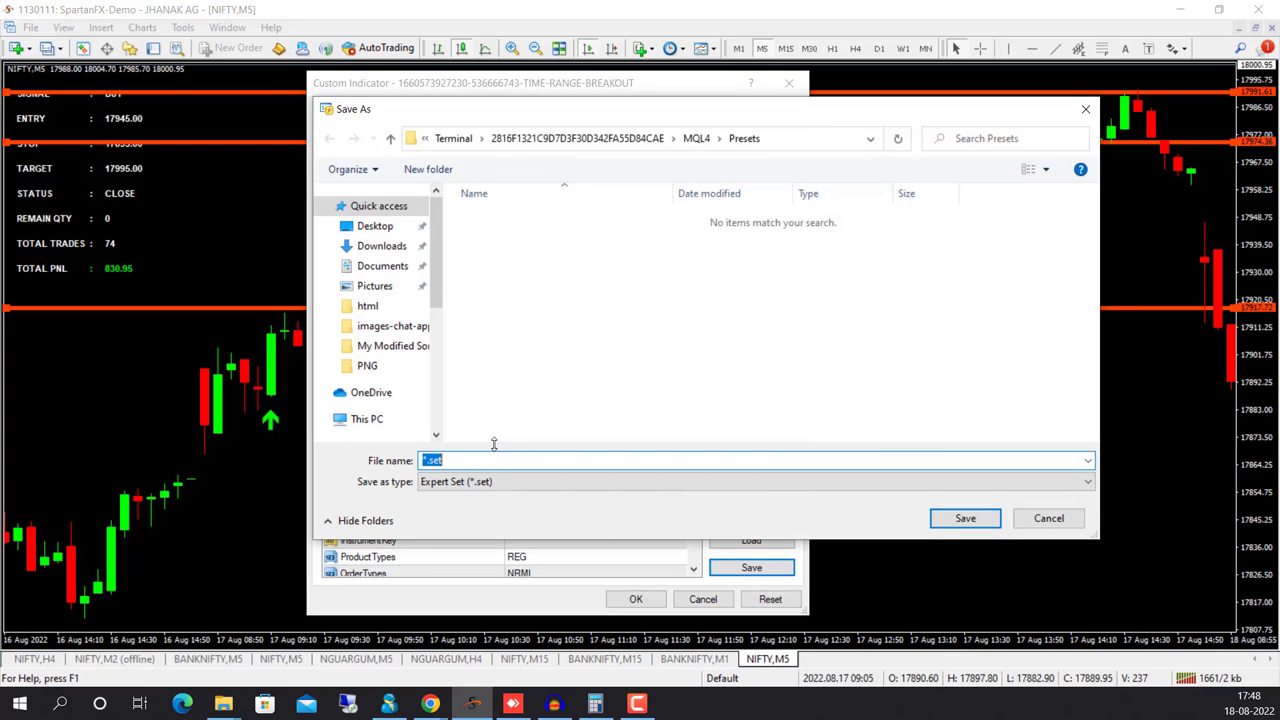
pyautogui.write('rana')
pyautogui.click(968, 526)
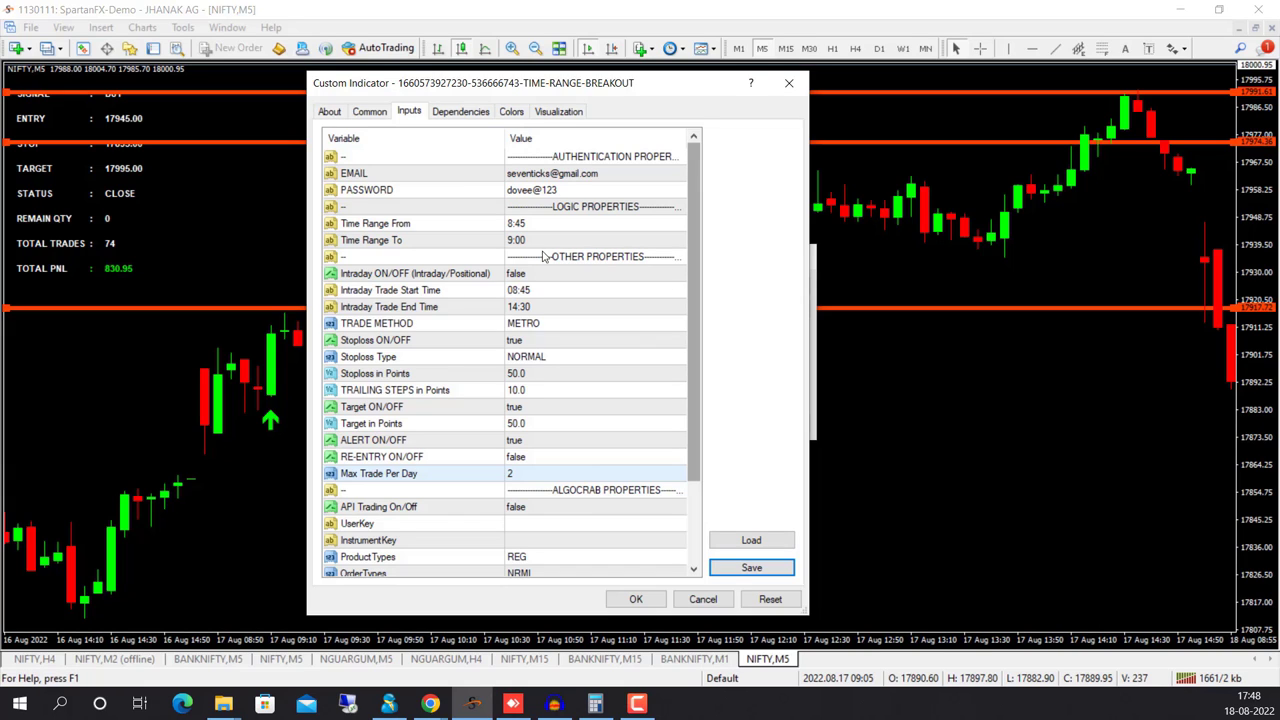
pyautogui.click(430, 703)
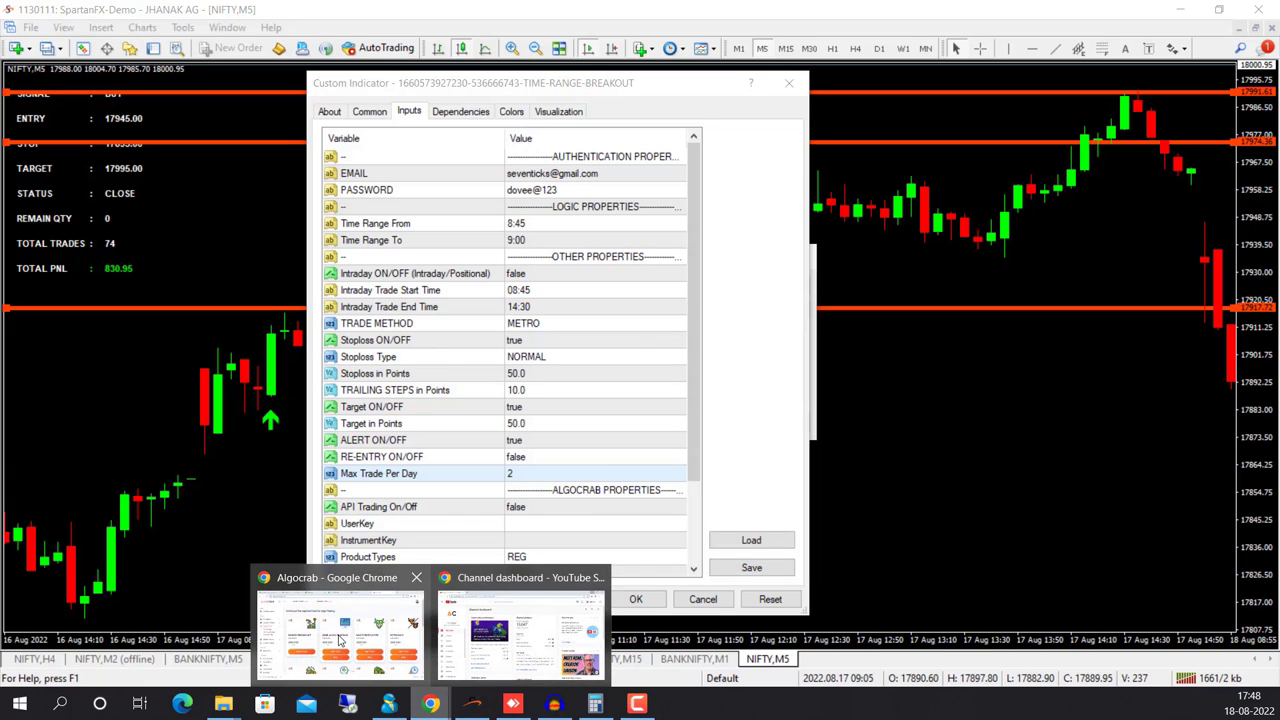
# In the Algocrab browser window, remove 'login' from the address to load the algocrab.com home page
pyautogui.click(340, 640)
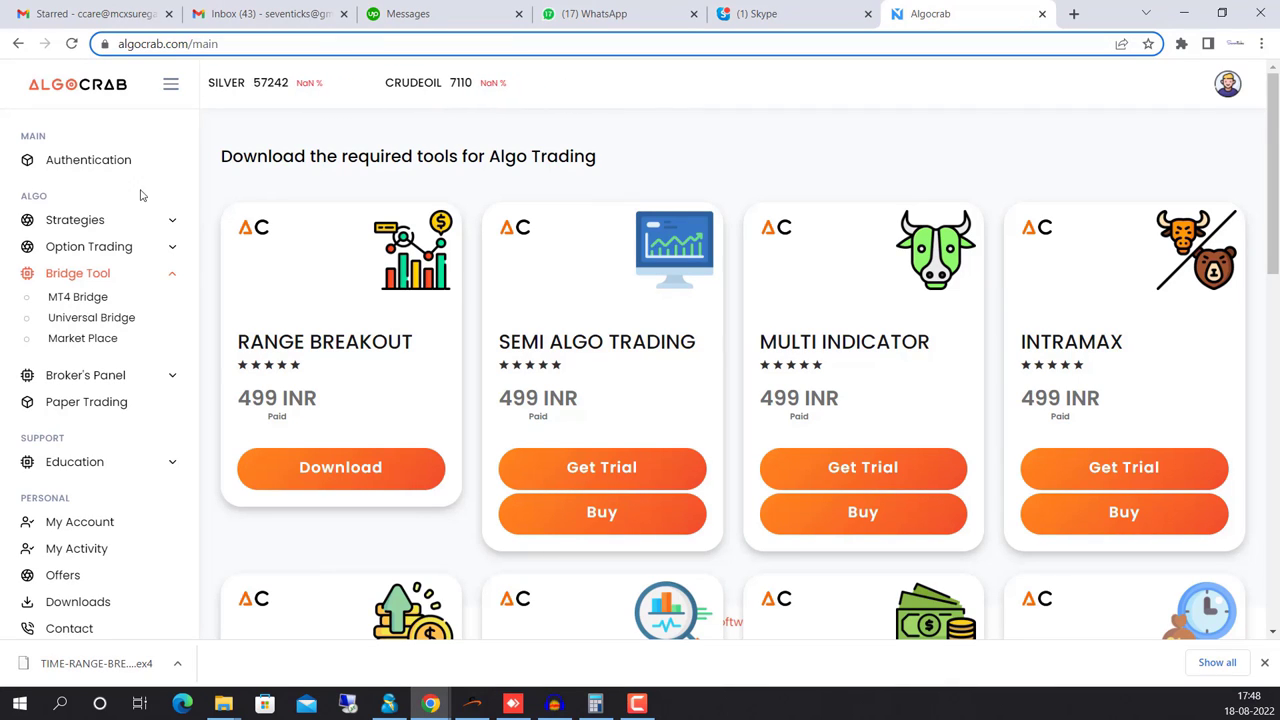
pyautogui.click(187, 52)
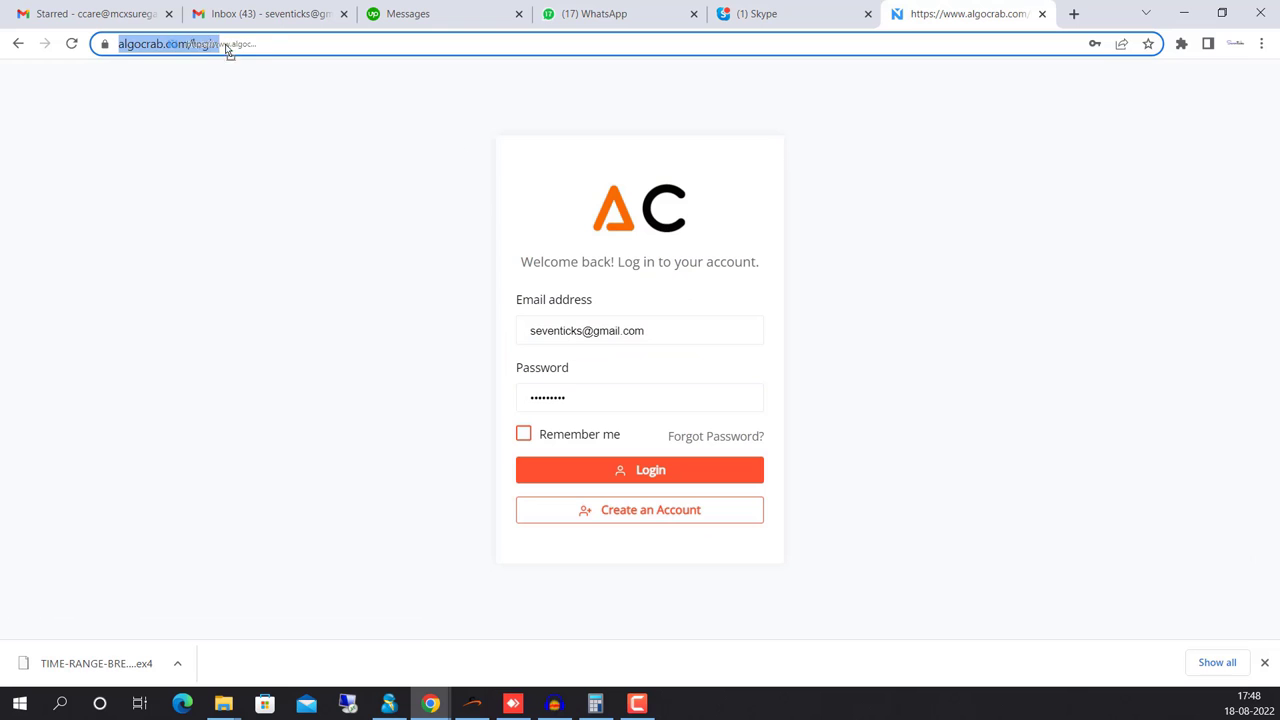
pyautogui.press('End')
pyautogui.moveTo(295, 44); pyautogui.dragTo(254, 44)
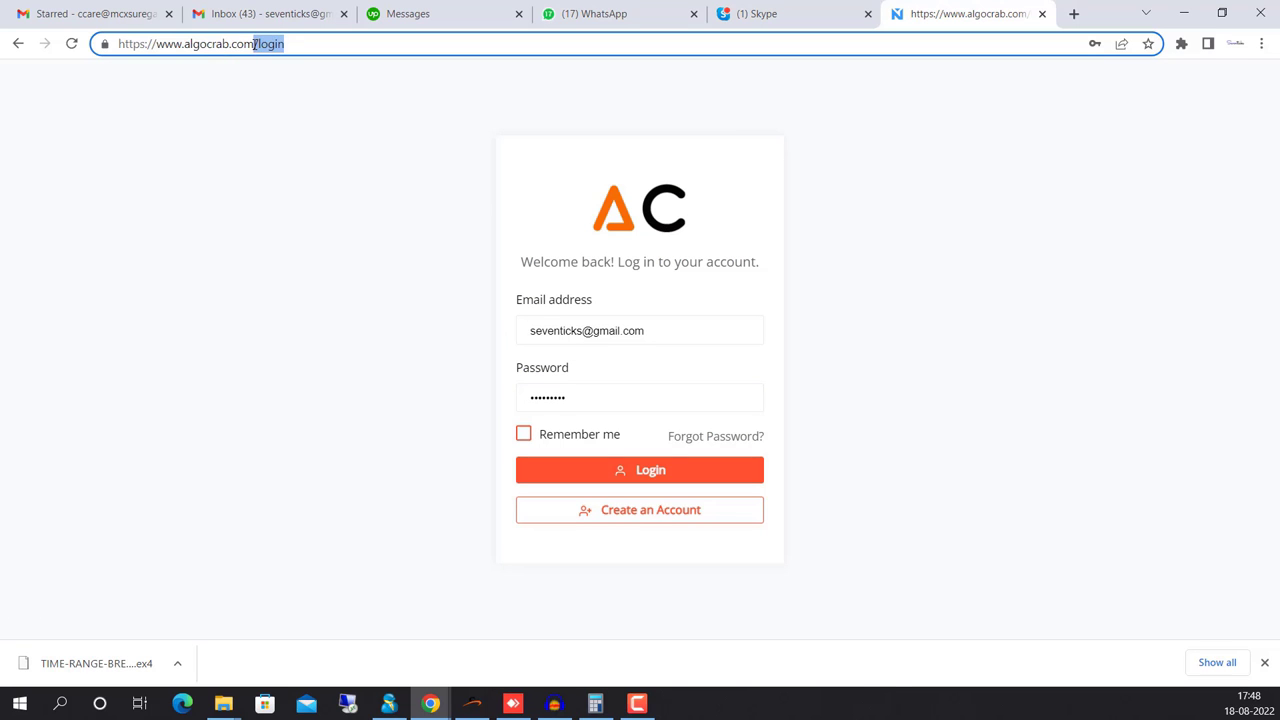
pyautogui.press('BackSpace')
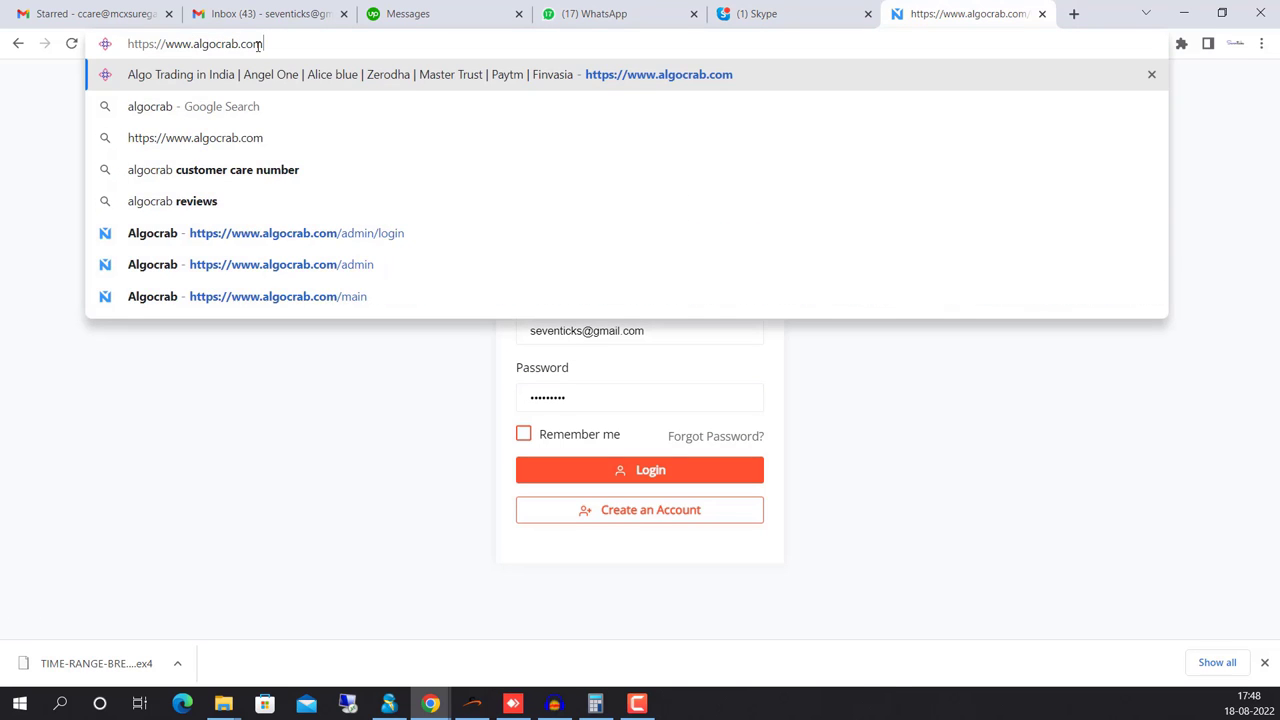
pyautogui.press('Return')
# Sign in to the Algocrab account to reach the strategy dashboard
pyautogui.click(1060, 89)
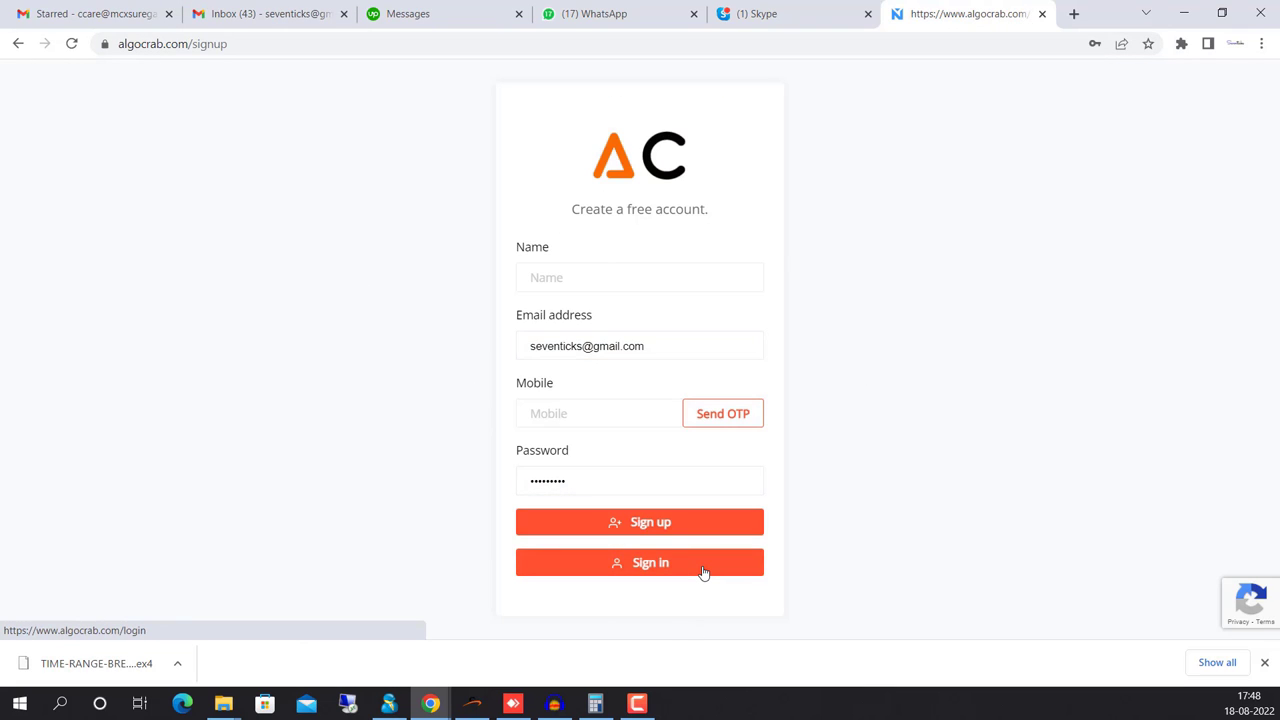
pyautogui.click(703, 572)
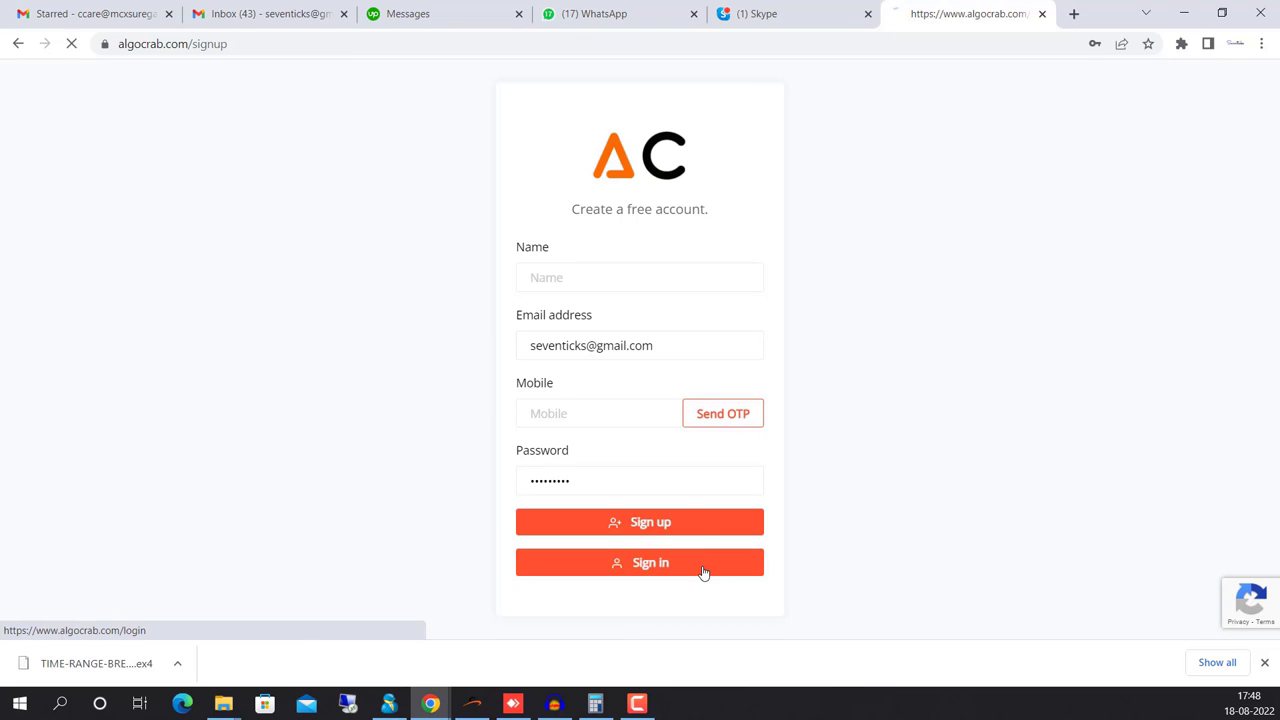
pyautogui.click(586, 471)
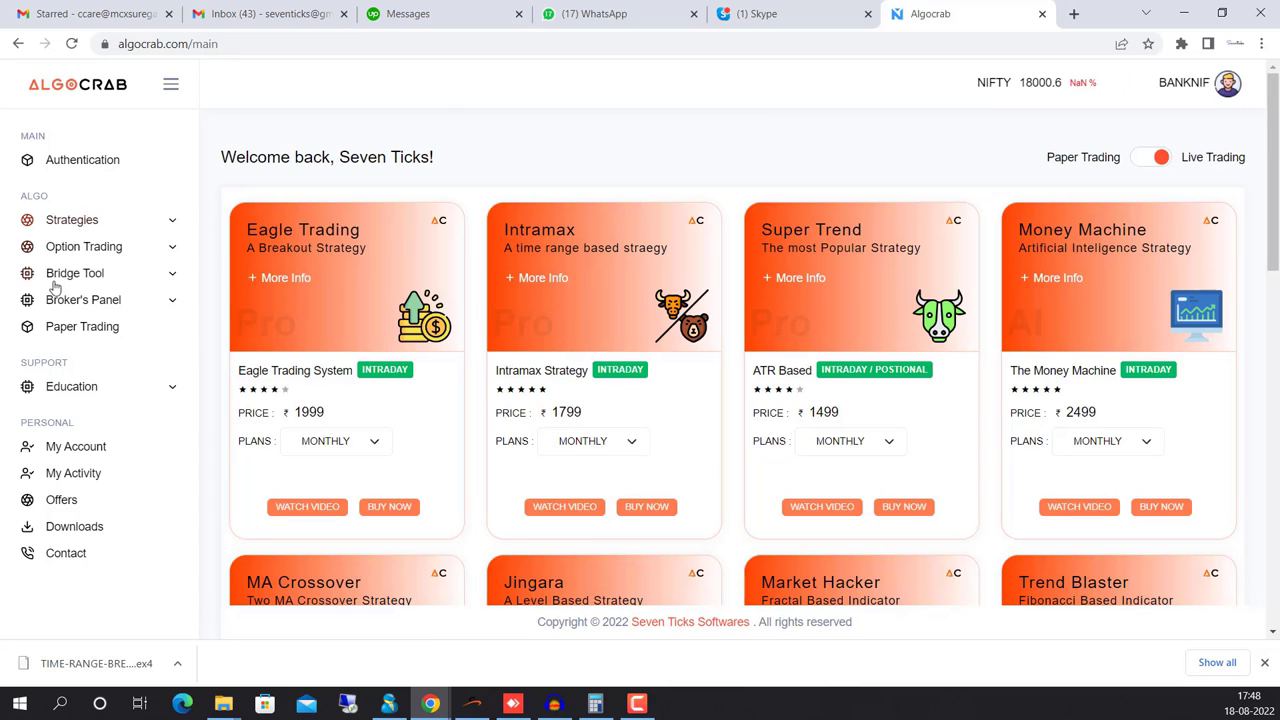
# On the Authentication page, request a new Alice Blue access token by submitting the account M-Pin
pyautogui.click(85, 168)
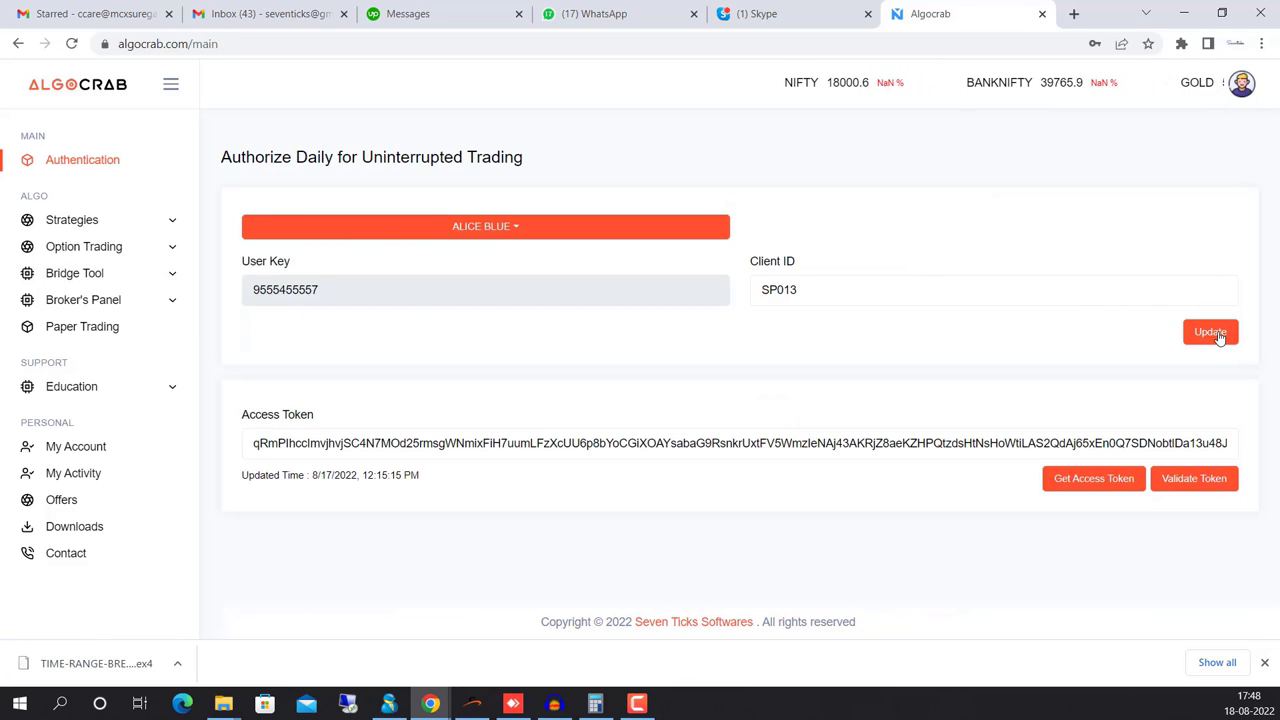
pyautogui.click(1094, 477)
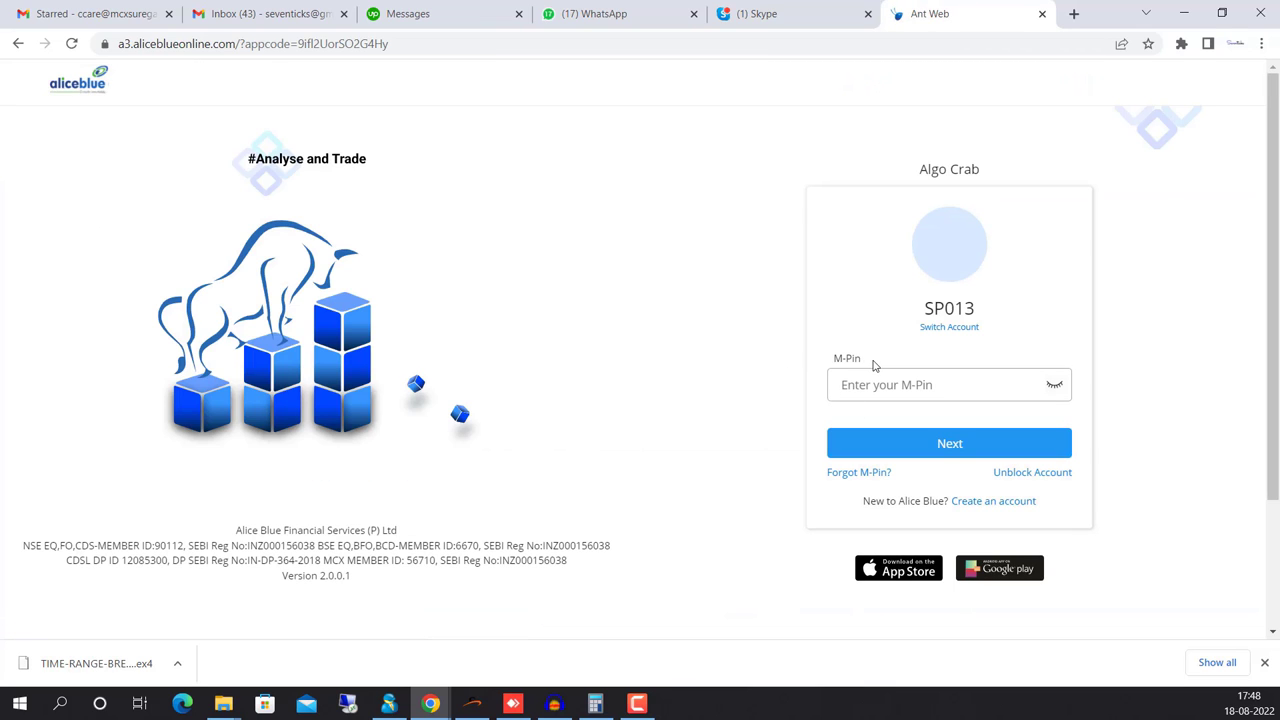
pyautogui.write('••••••')
pyautogui.press('Return')
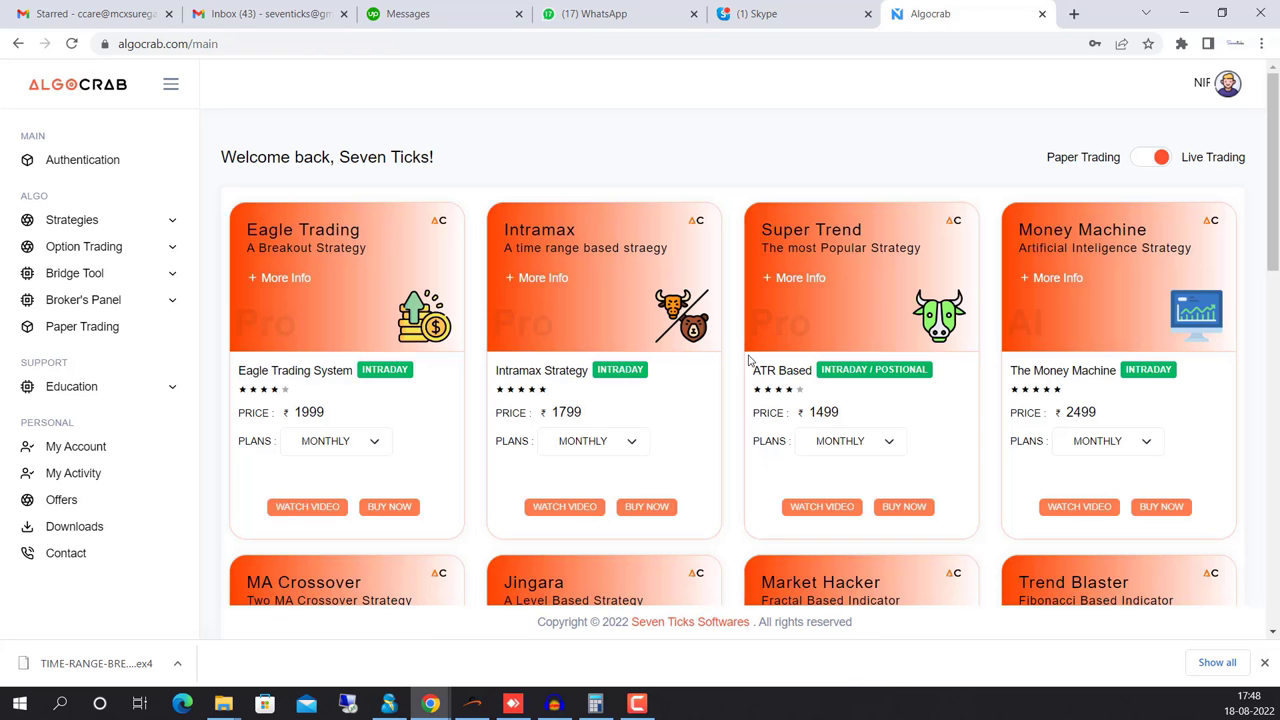
# Check the new 8/18/2022 token, then open the Bridge Tool Market Place
pyautogui.click(92, 160)
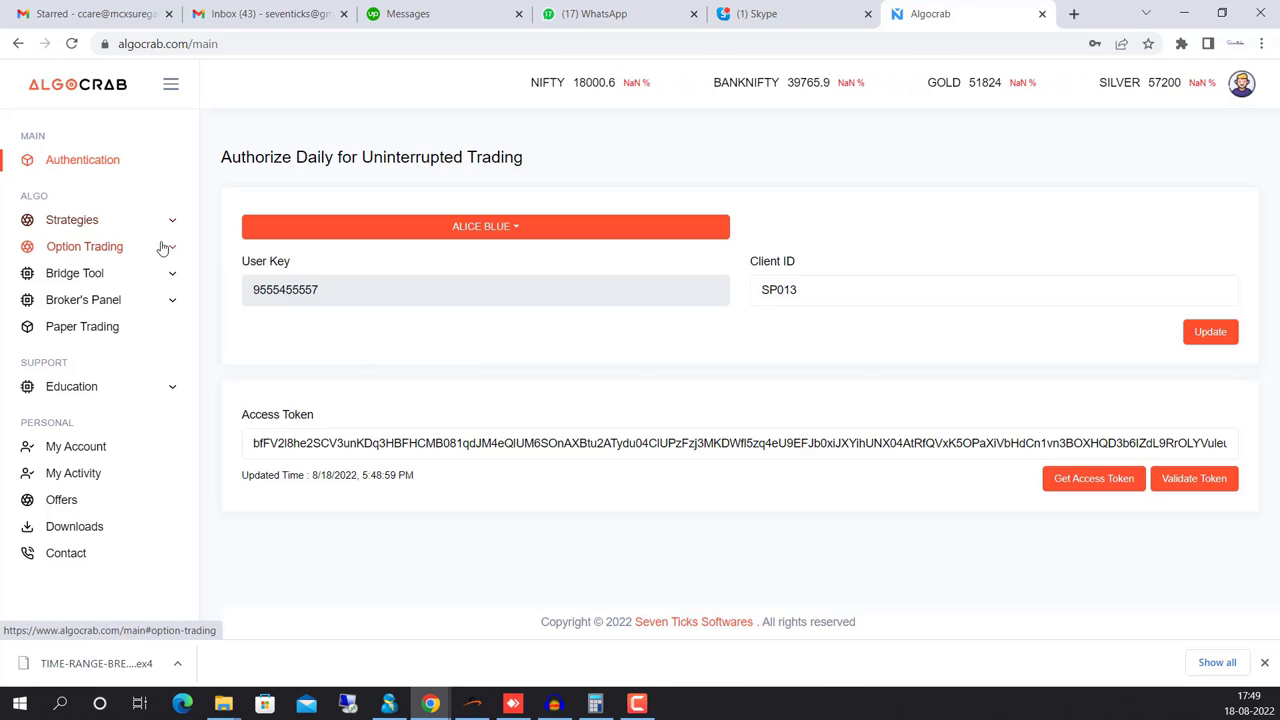
pyautogui.click(66, 275)
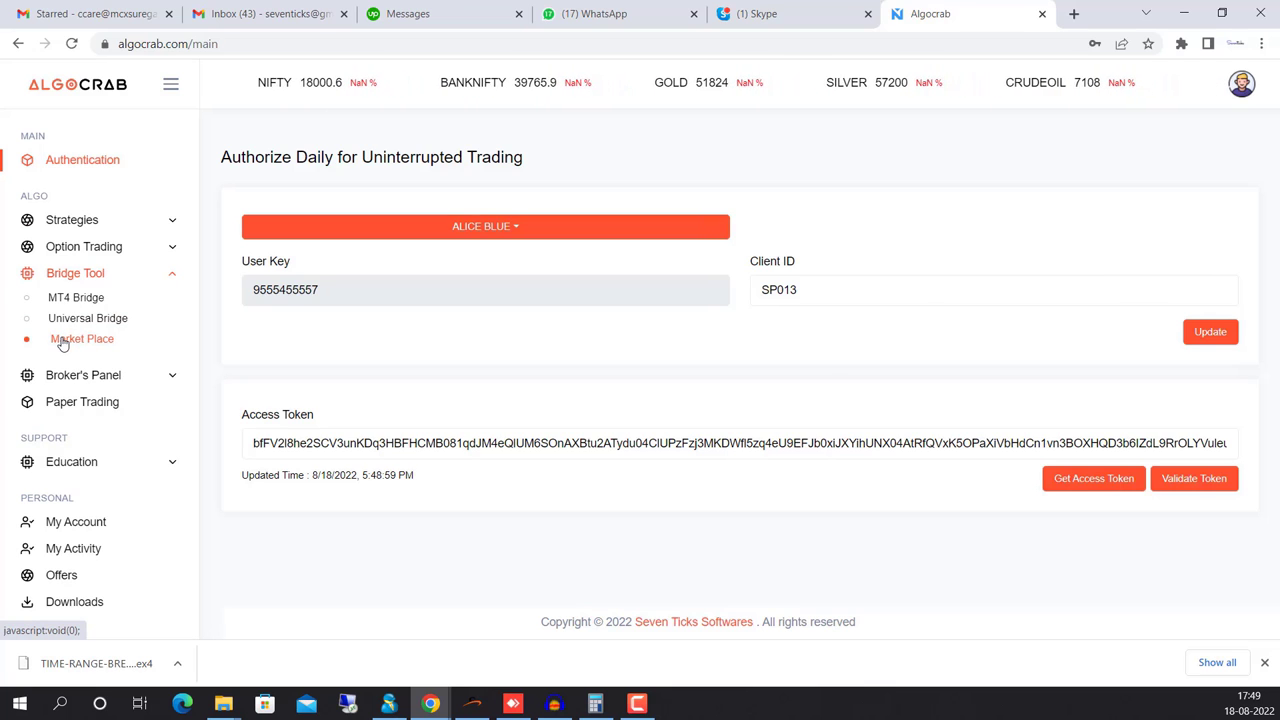
pyautogui.click(45, 342)
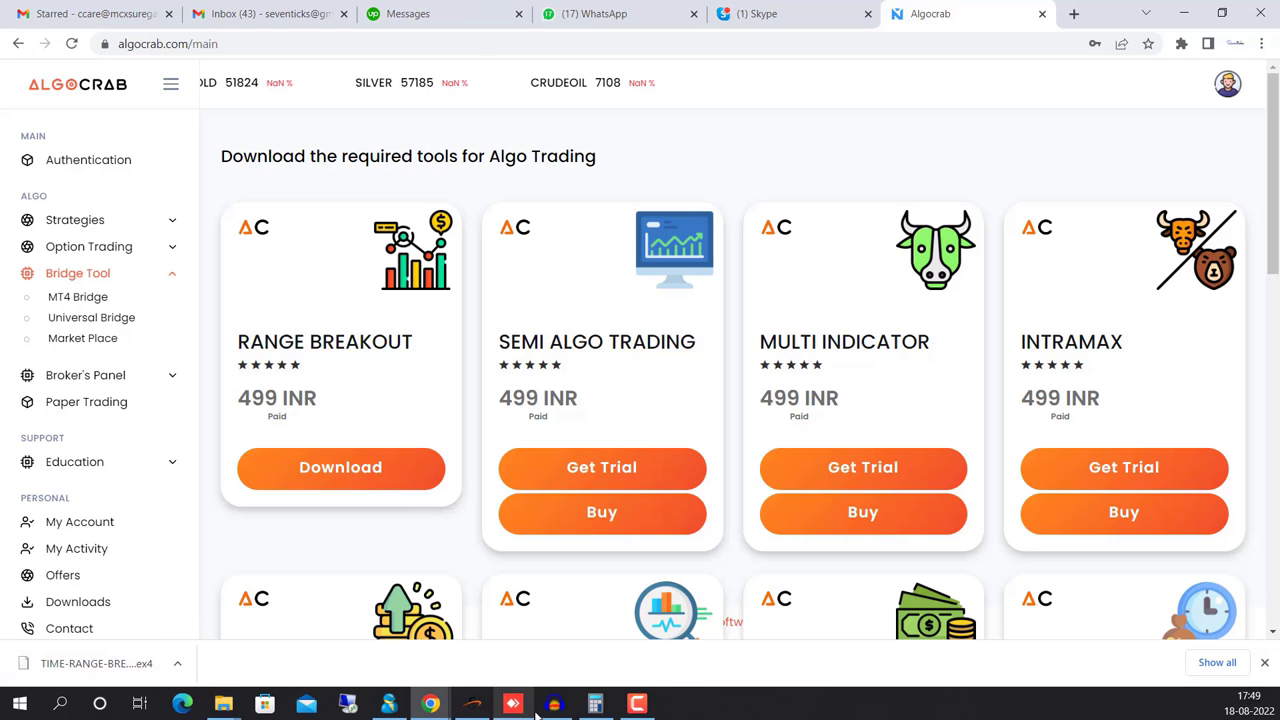
# Back in MetaTrader 4, close the indicator inputs dialog and the chart's indicators list
pyautogui.click(488, 707)
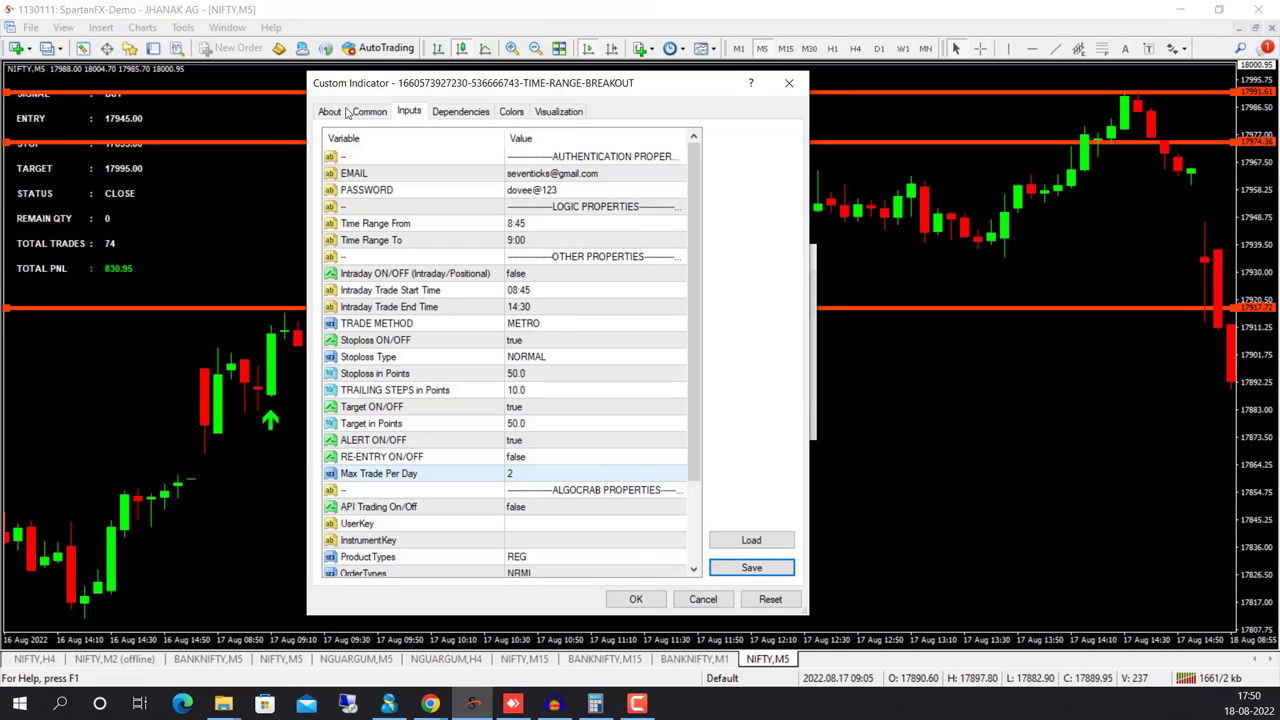
pyautogui.click(788, 83)
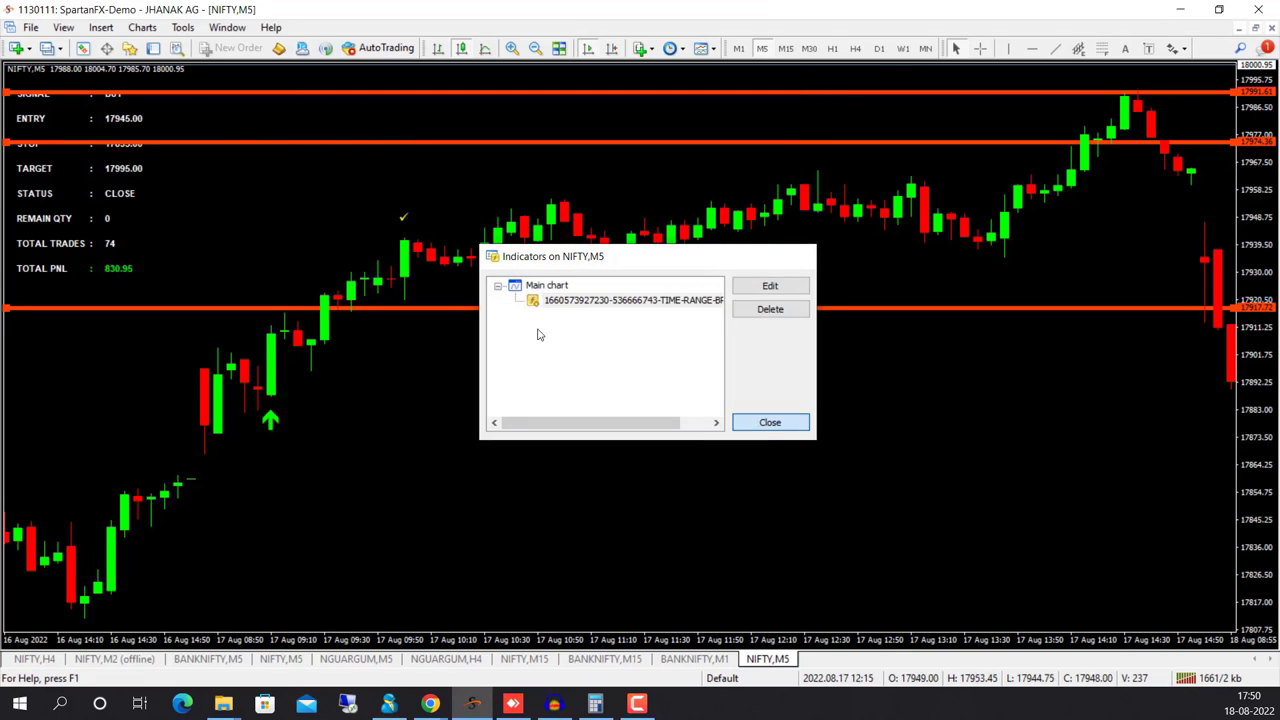
pyautogui.click(766, 420)
# Show the Navigator and Market Watch panels and open the terminal's data folder
pyautogui.click(84, 49)
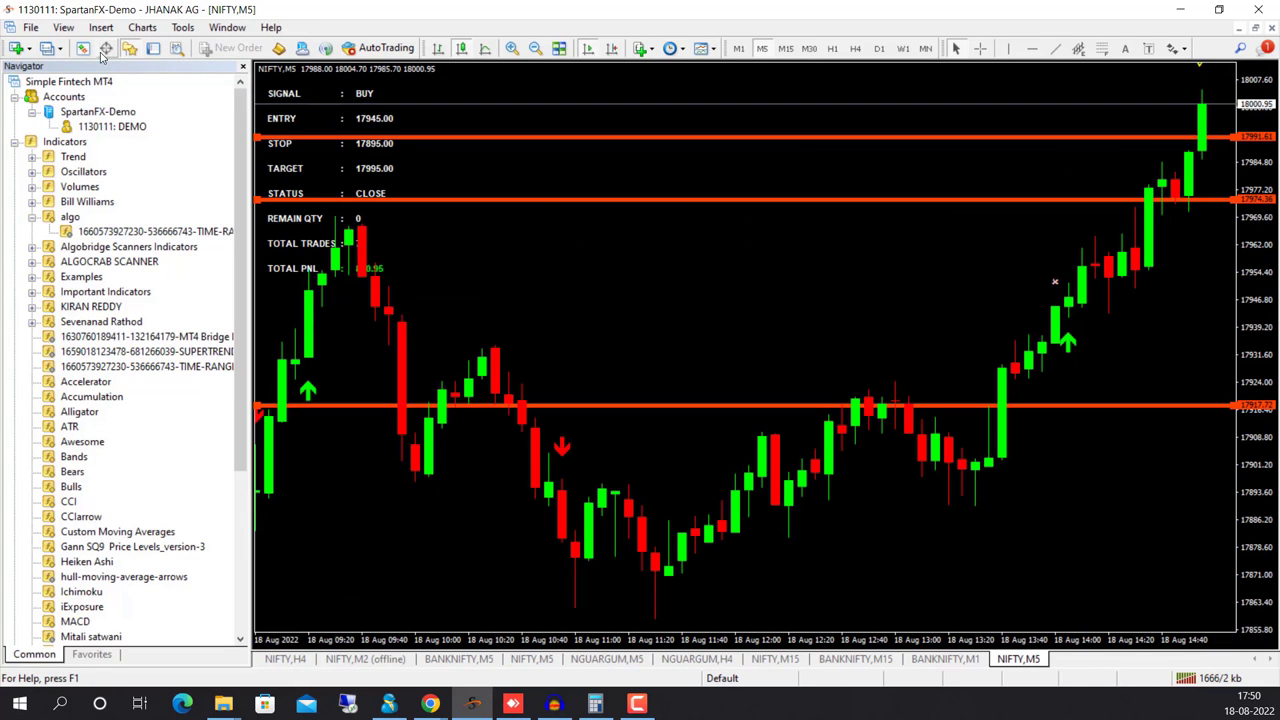
pyautogui.click(84, 49)
pyautogui.click(31, 27)
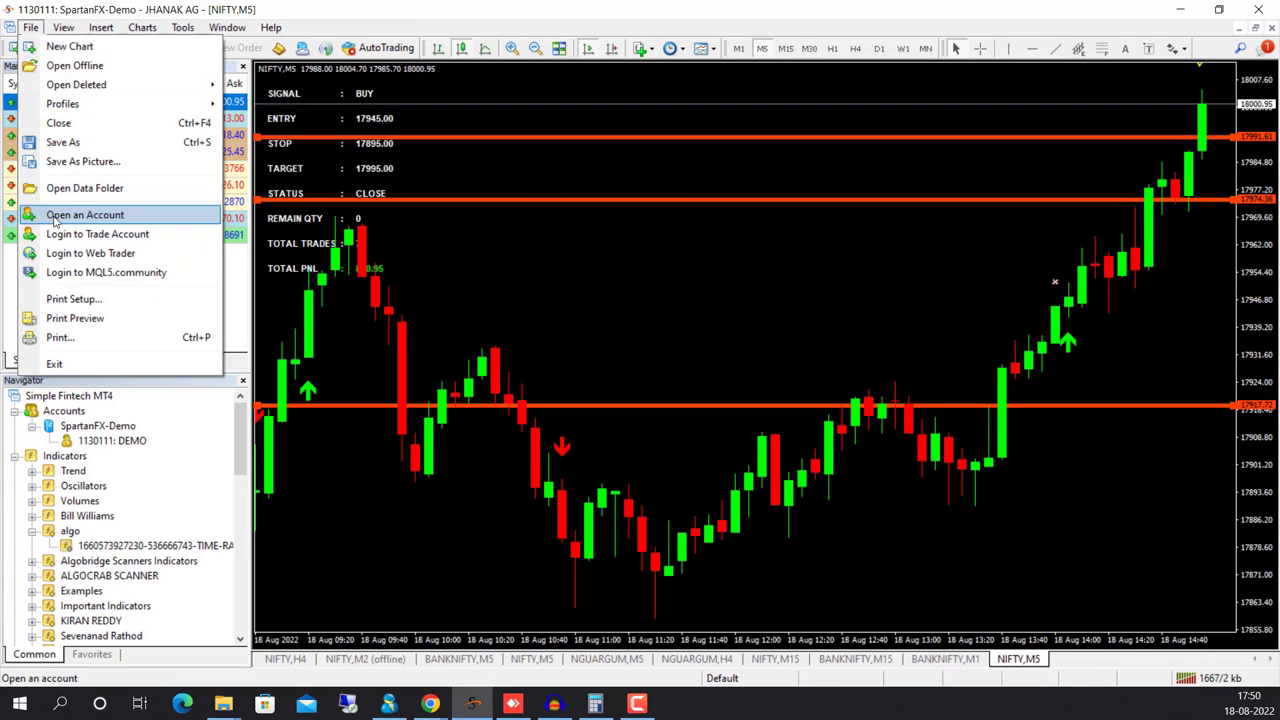
pyautogui.click(86, 188)
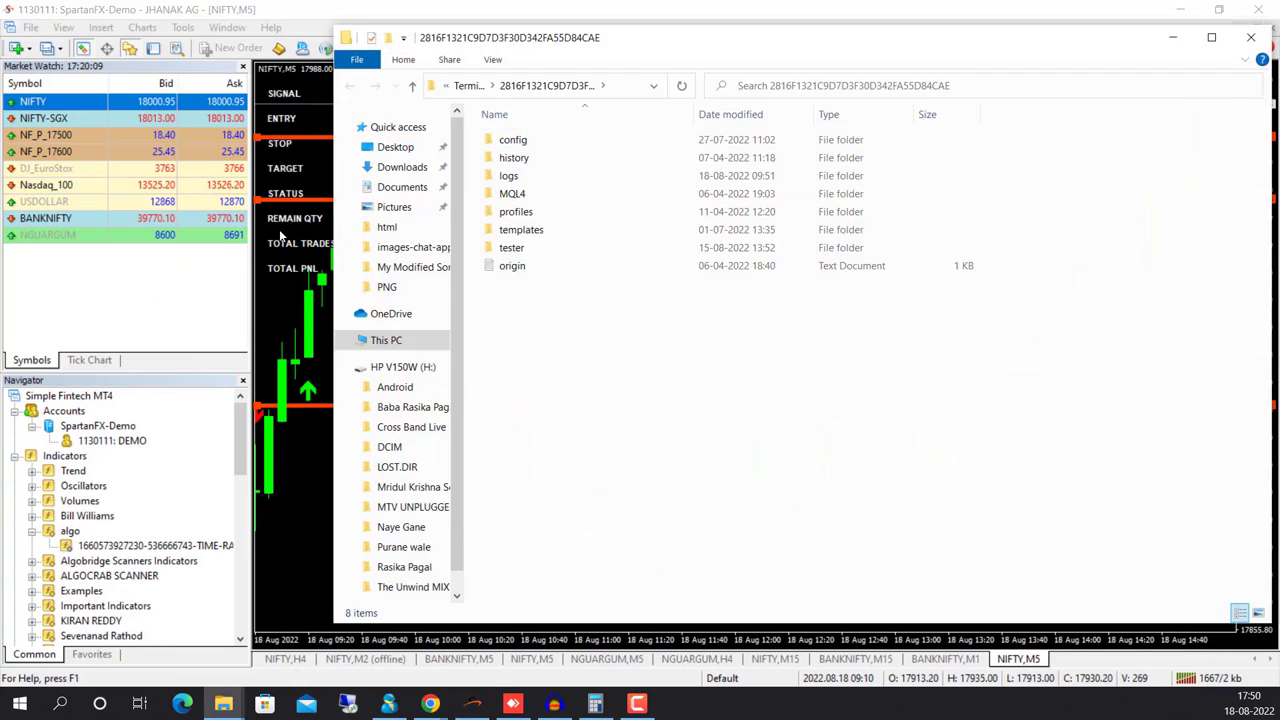
# Browse to MQL4 > Indicators > algo to confirm the TIME-RANGE EX4 file, then close Explorer
pyautogui.click(531, 197)
pyautogui.doubleClick(533, 199)
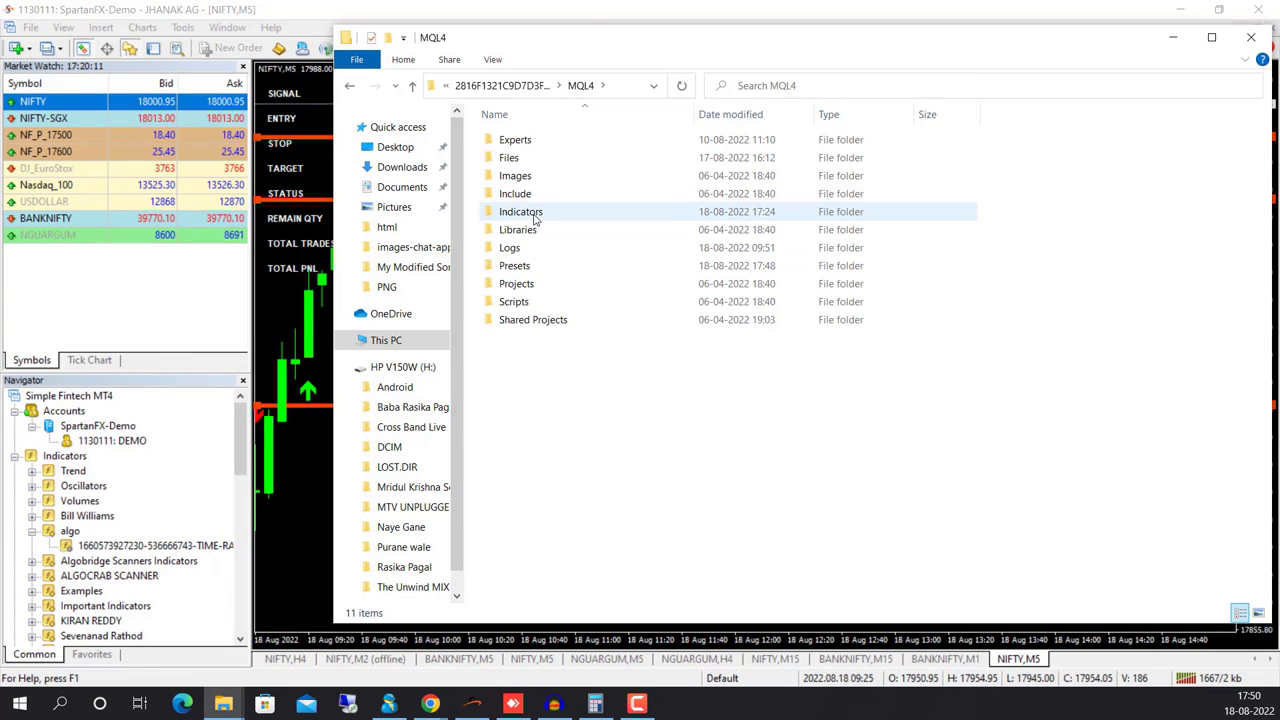
pyautogui.doubleClick(531, 211)
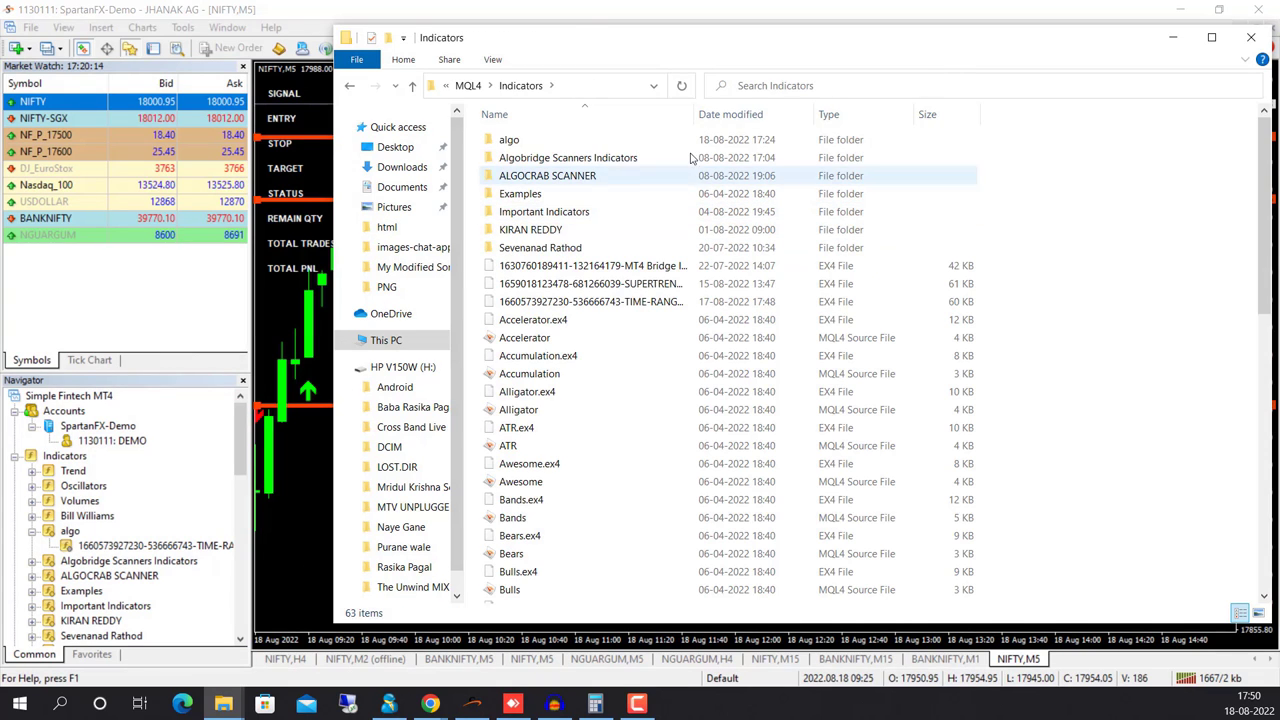
pyautogui.doubleClick(533, 145)
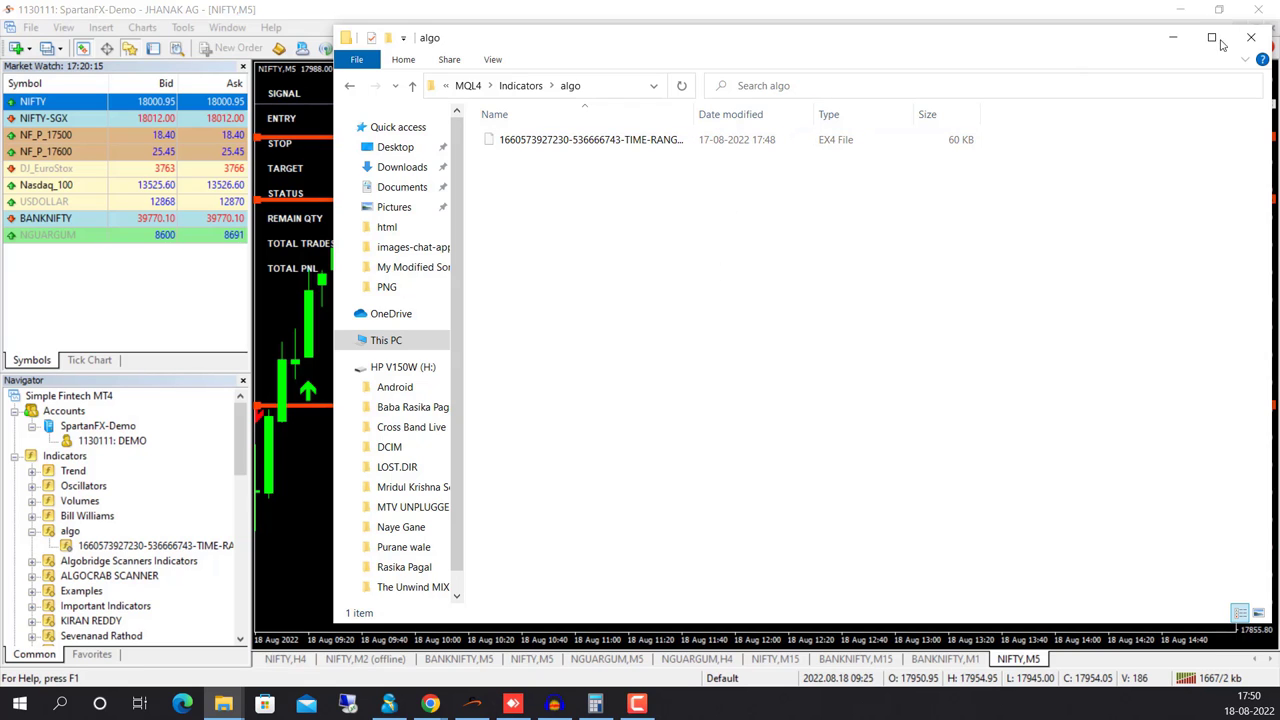
pyautogui.click(1250, 38)
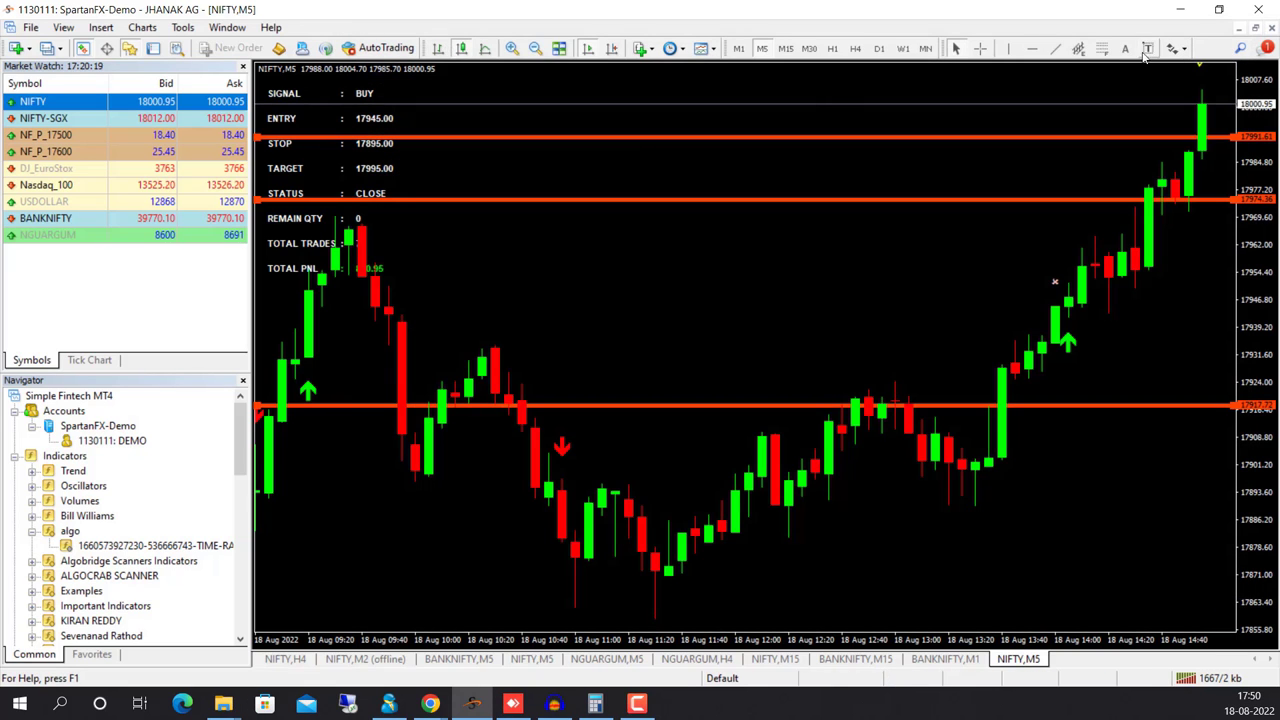
# Refresh the Navigator and attach the algo time-range-breakout indicator to the NIFTY,M5 chart
pyautogui.rightClick(169, 491)
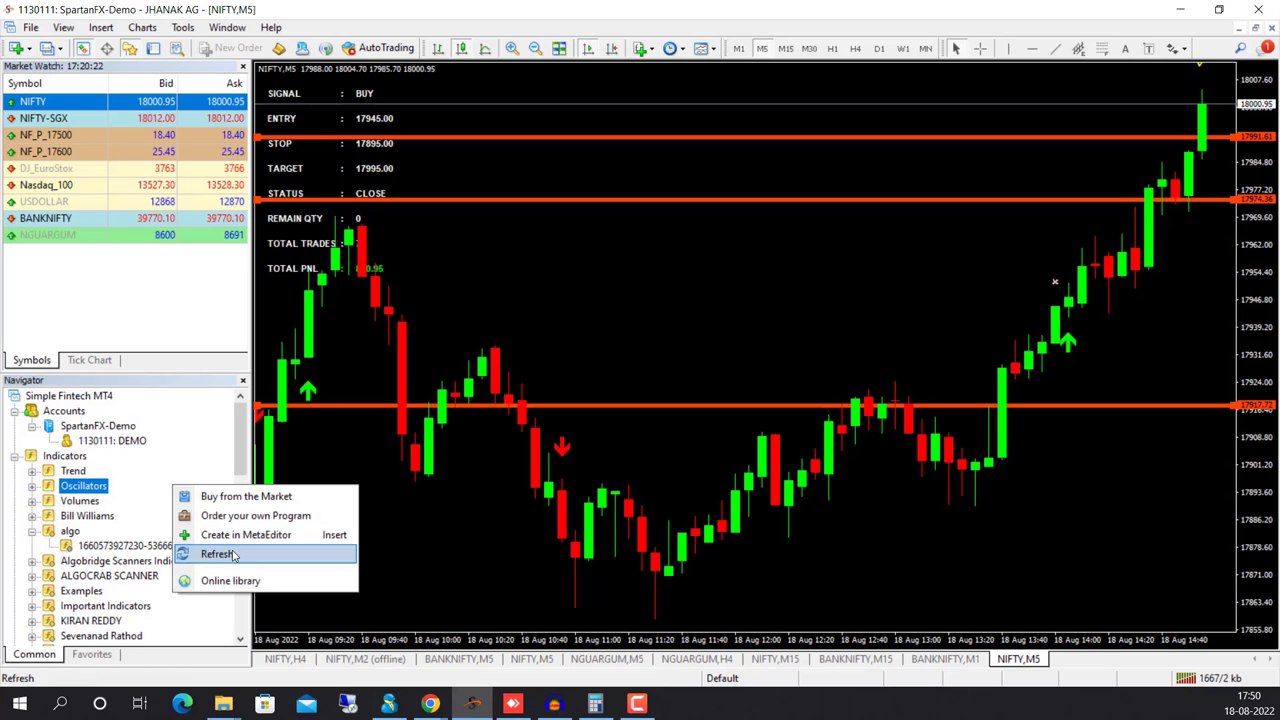
pyautogui.click(232, 555)
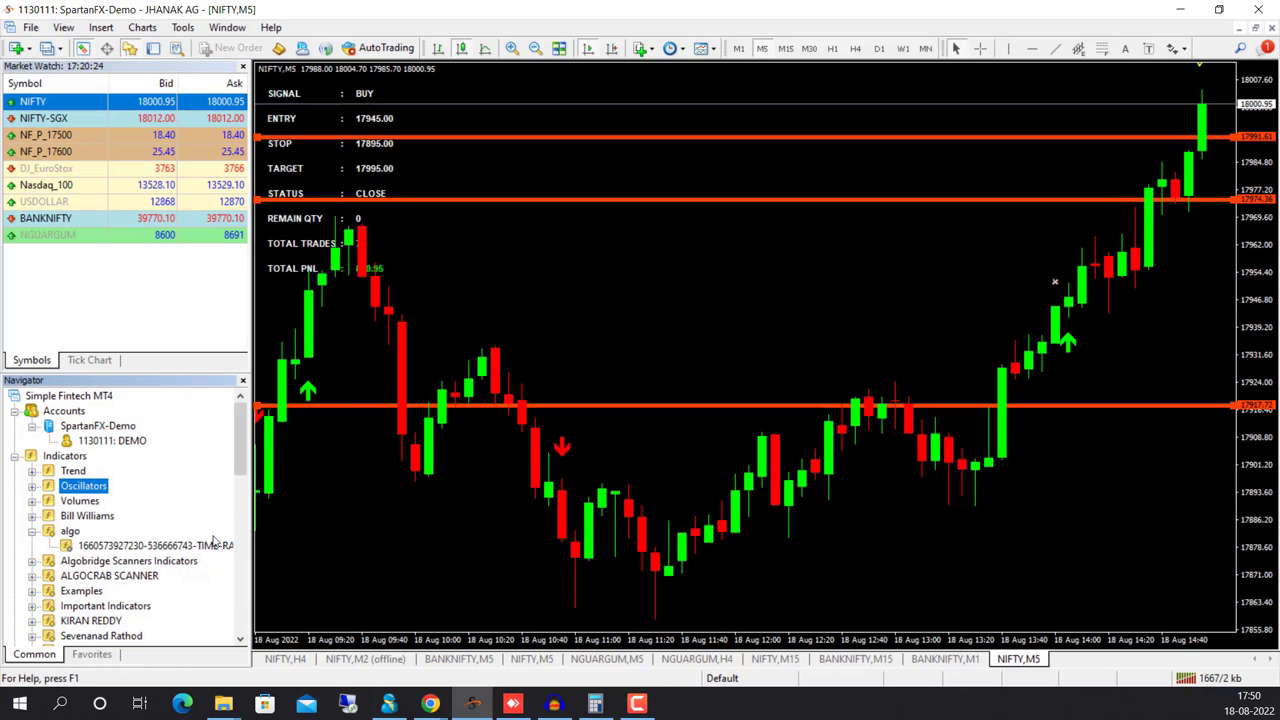
pyautogui.rightClick(200, 505)
pyautogui.click(232, 569)
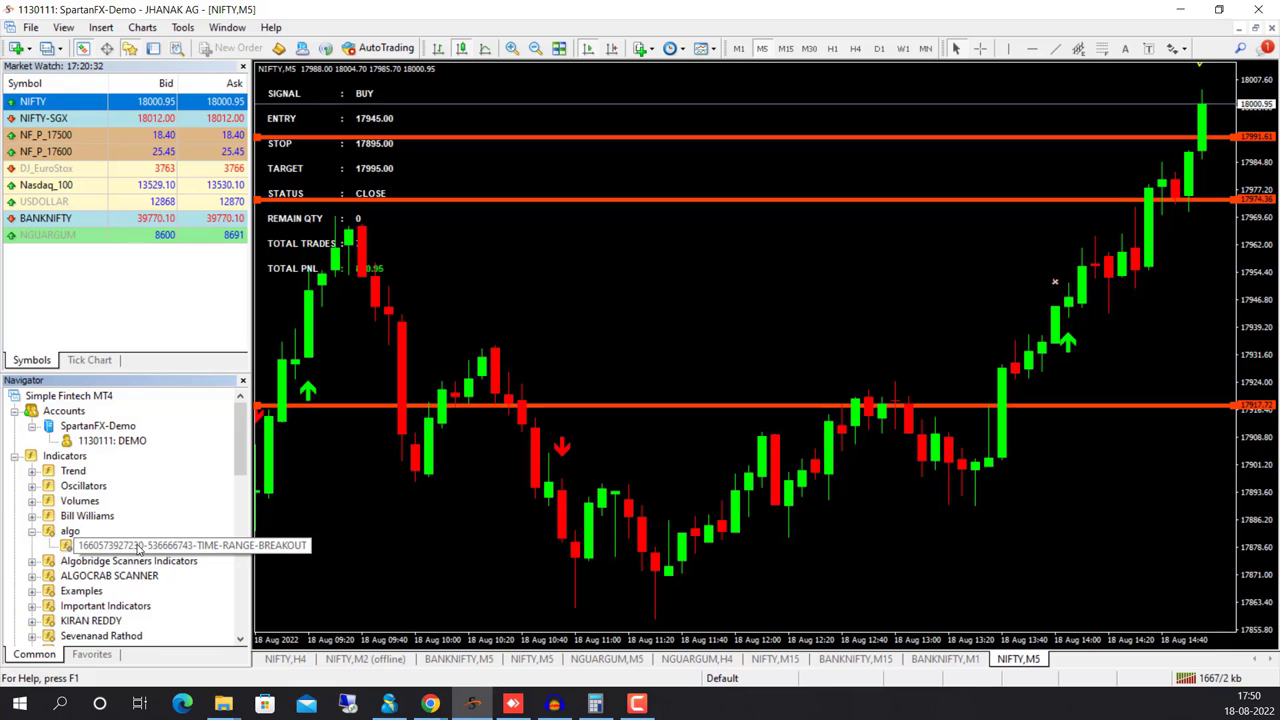
pyautogui.click(139, 548)
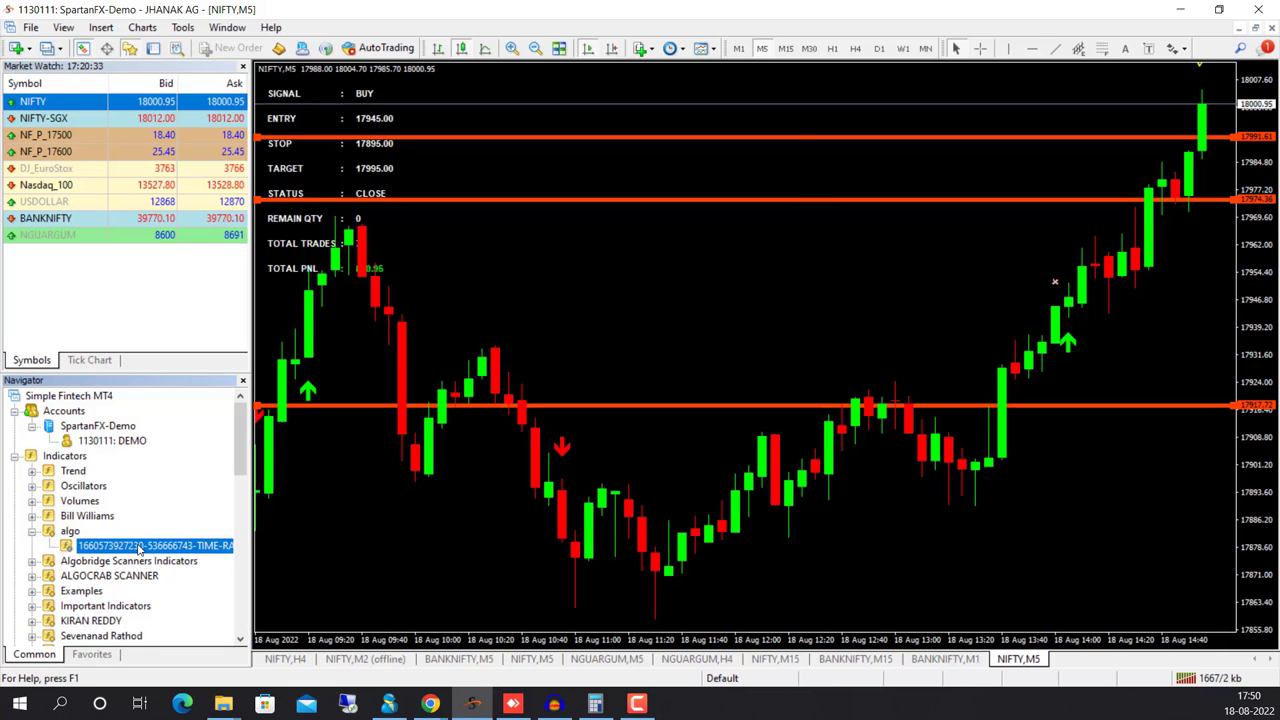
pyautogui.moveTo(139, 548); pyautogui.dragTo(471, 445)
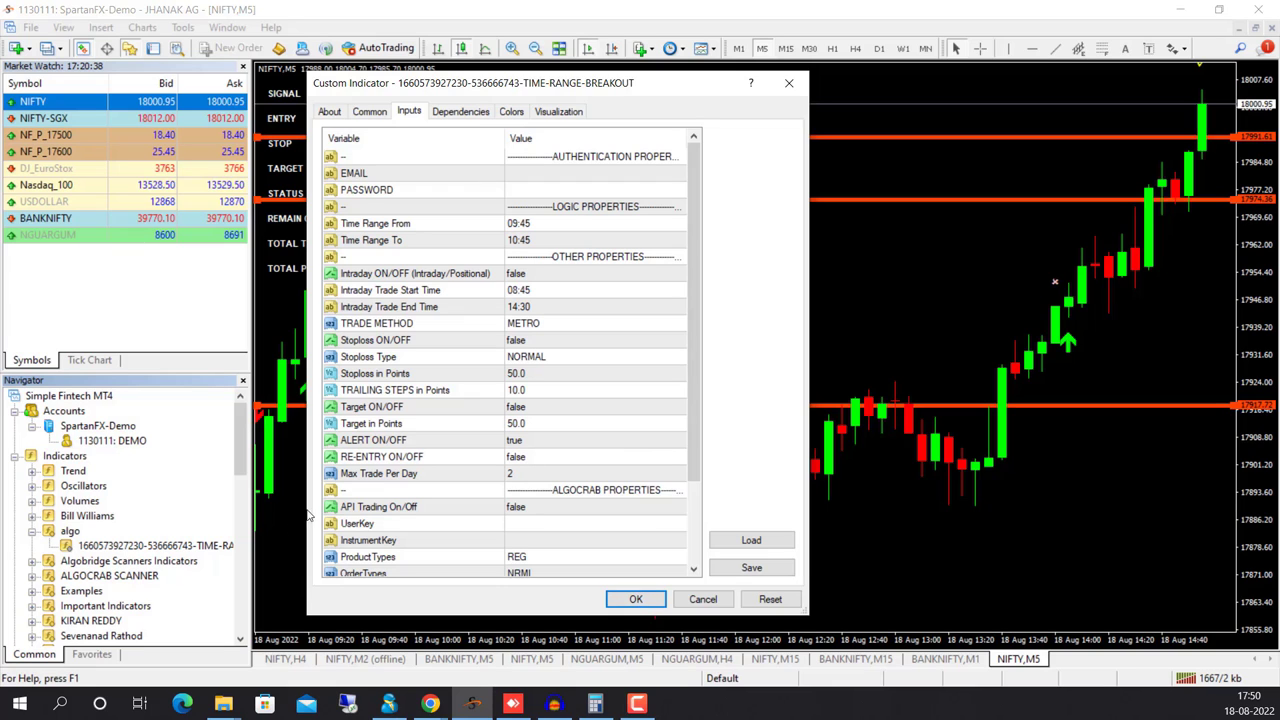
pyautogui.click(789, 83)
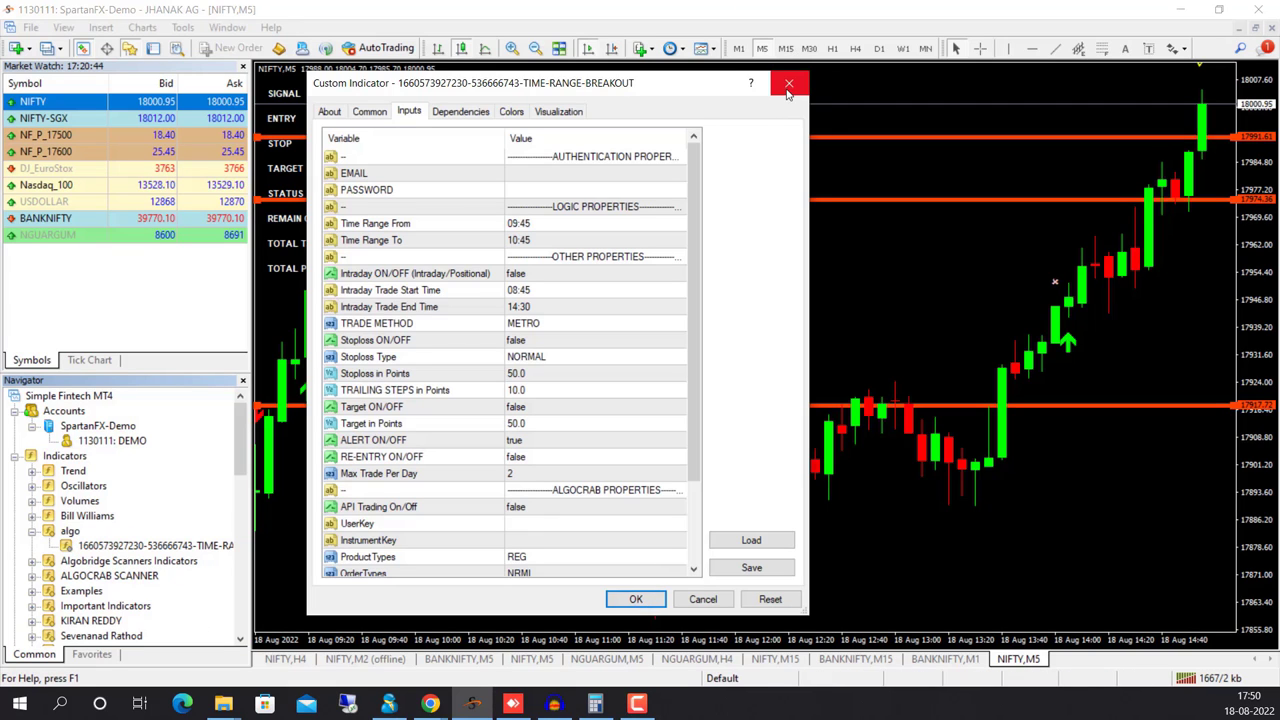
pyautogui.click(789, 83)
# Check the TIME-RANGE-BREAKOUT entry in the chart's Indicators List for its 8:45–9:00 range
pyautogui.rightClick(622, 240)
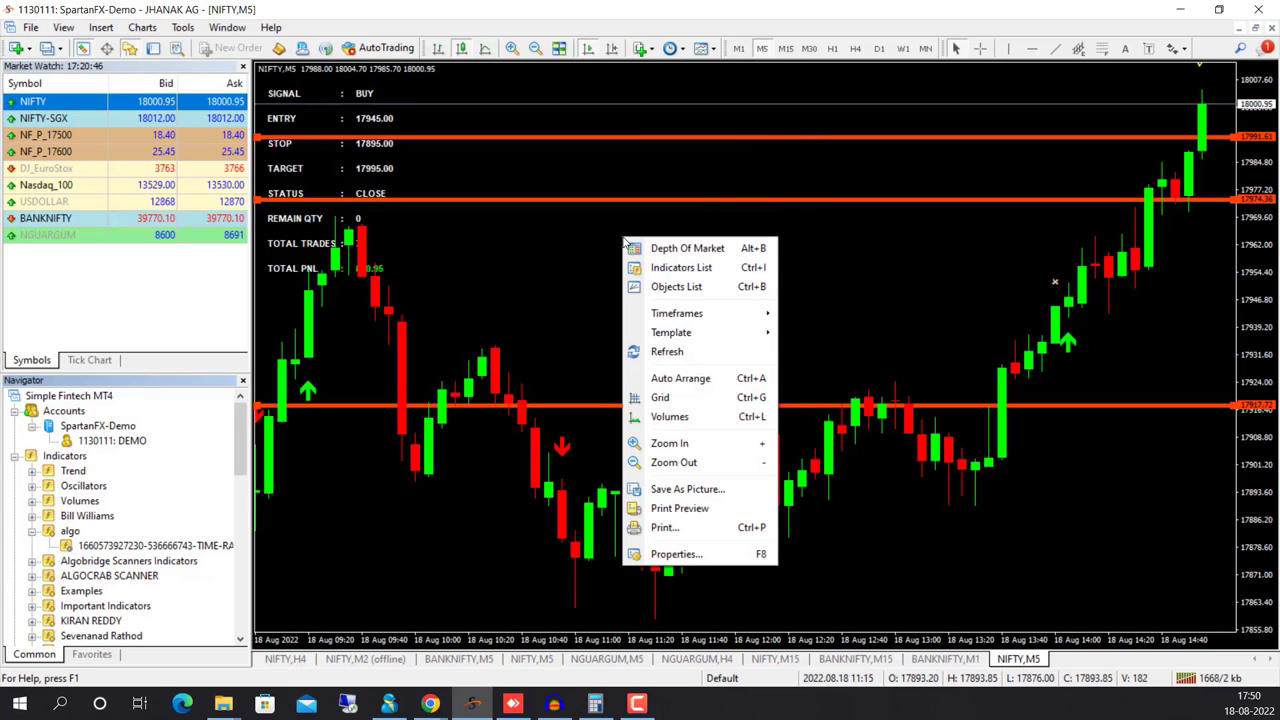
pyautogui.click(668, 268)
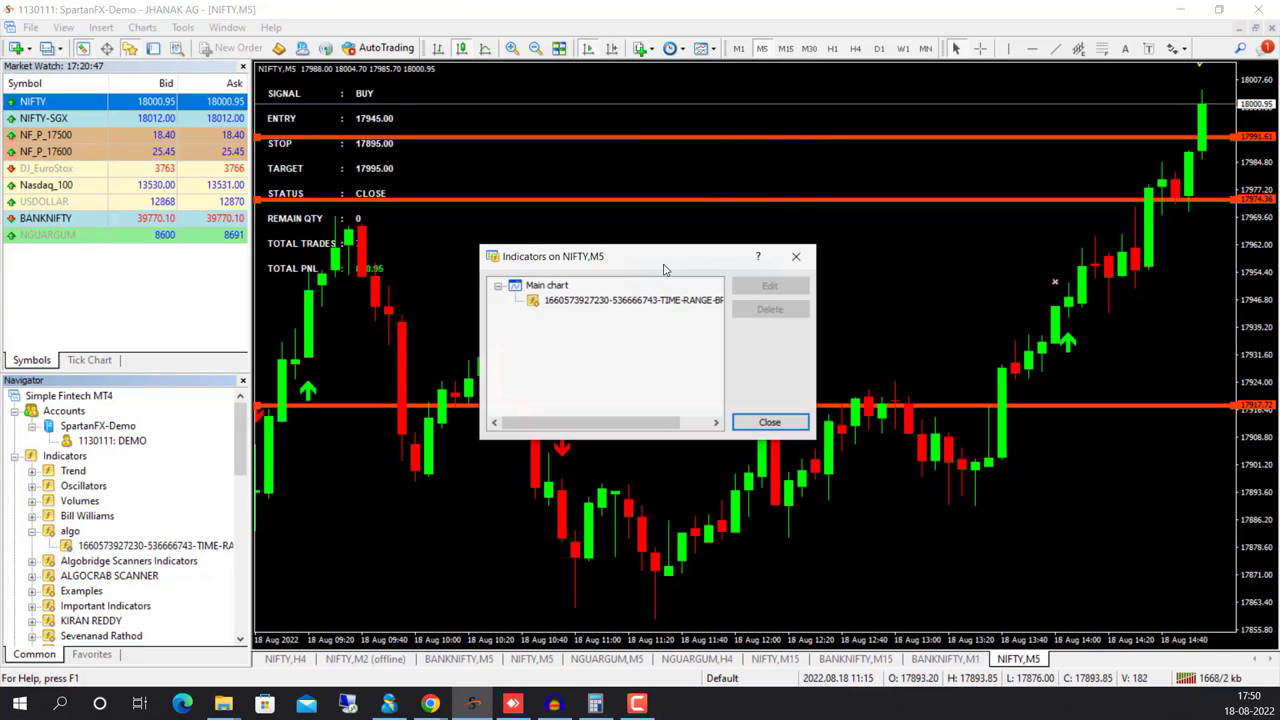
pyautogui.doubleClick(606, 304)
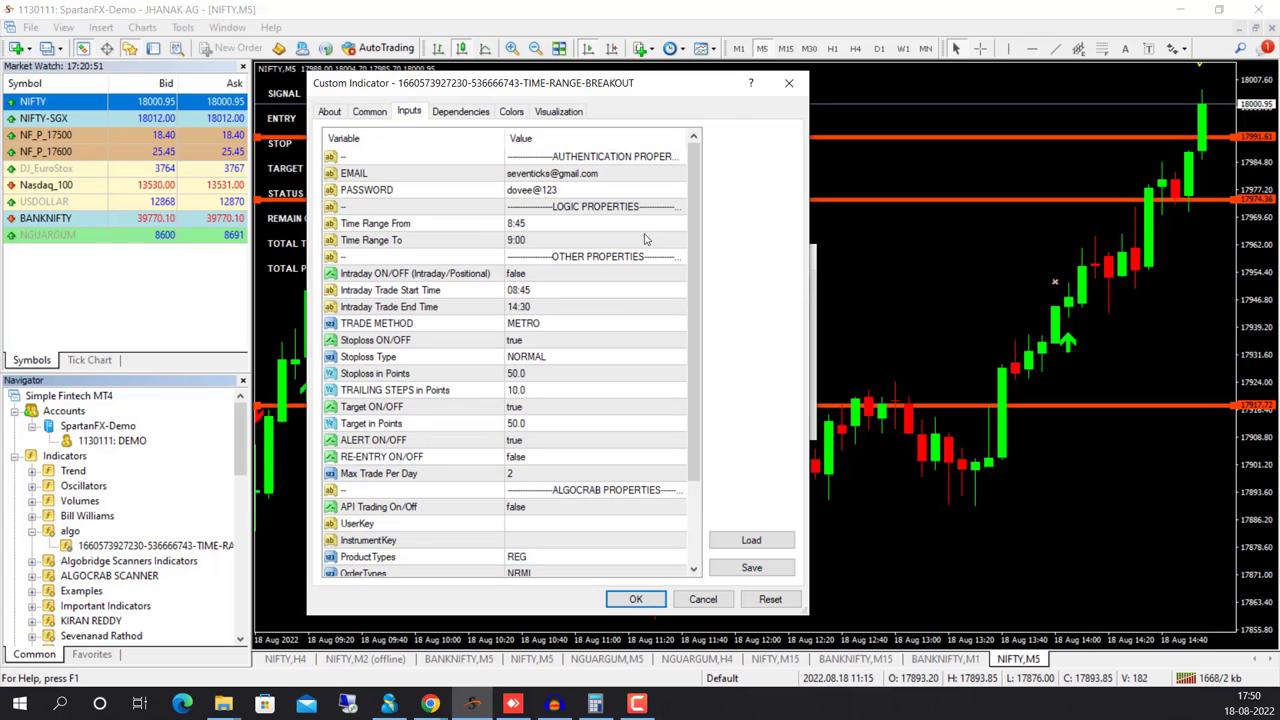
pyautogui.click(788, 83)
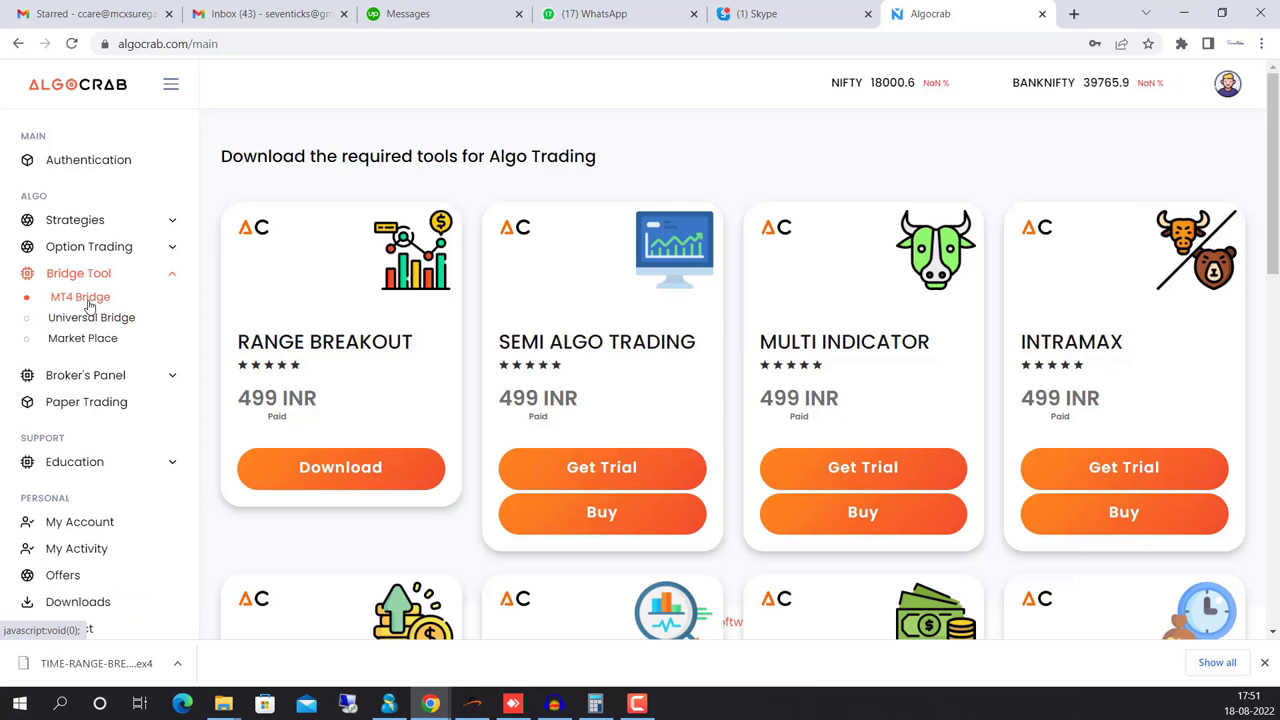
# Add NIFTY22AUGFUT on NFO as MT4 Bridge symbol card #3 and copy the user key
pyautogui.click(86, 299)
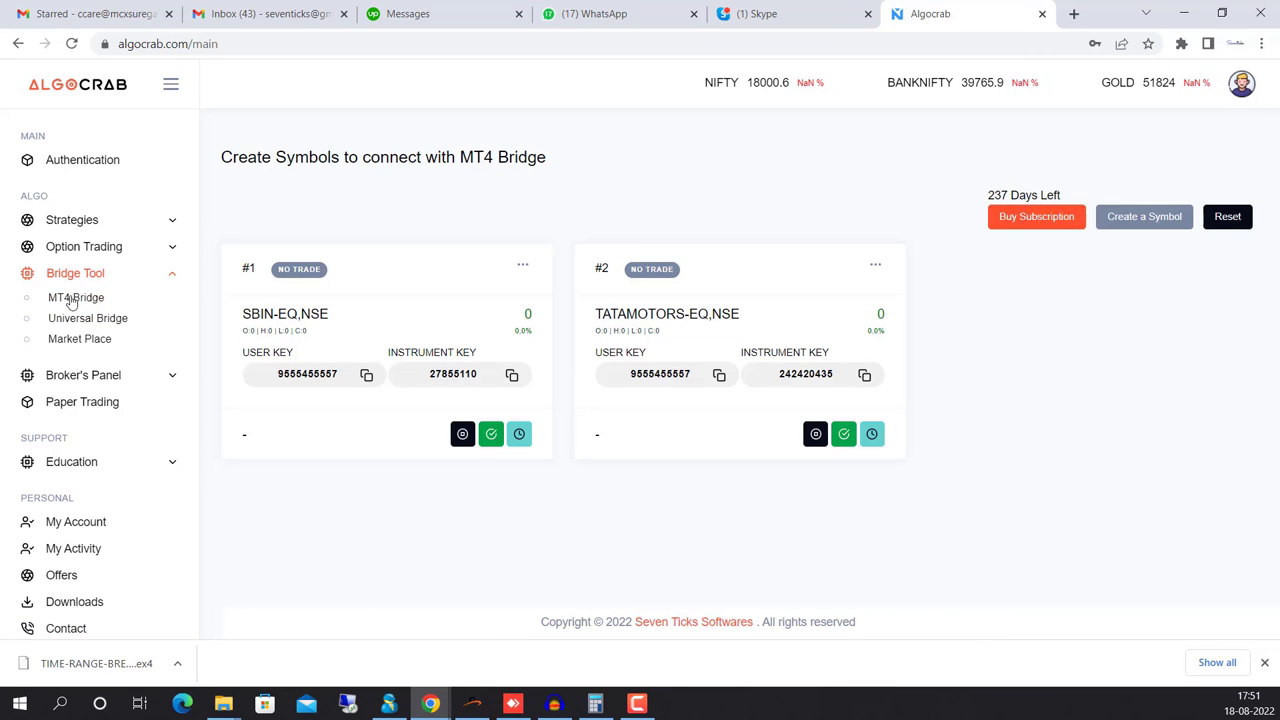
pyautogui.click(1144, 216)
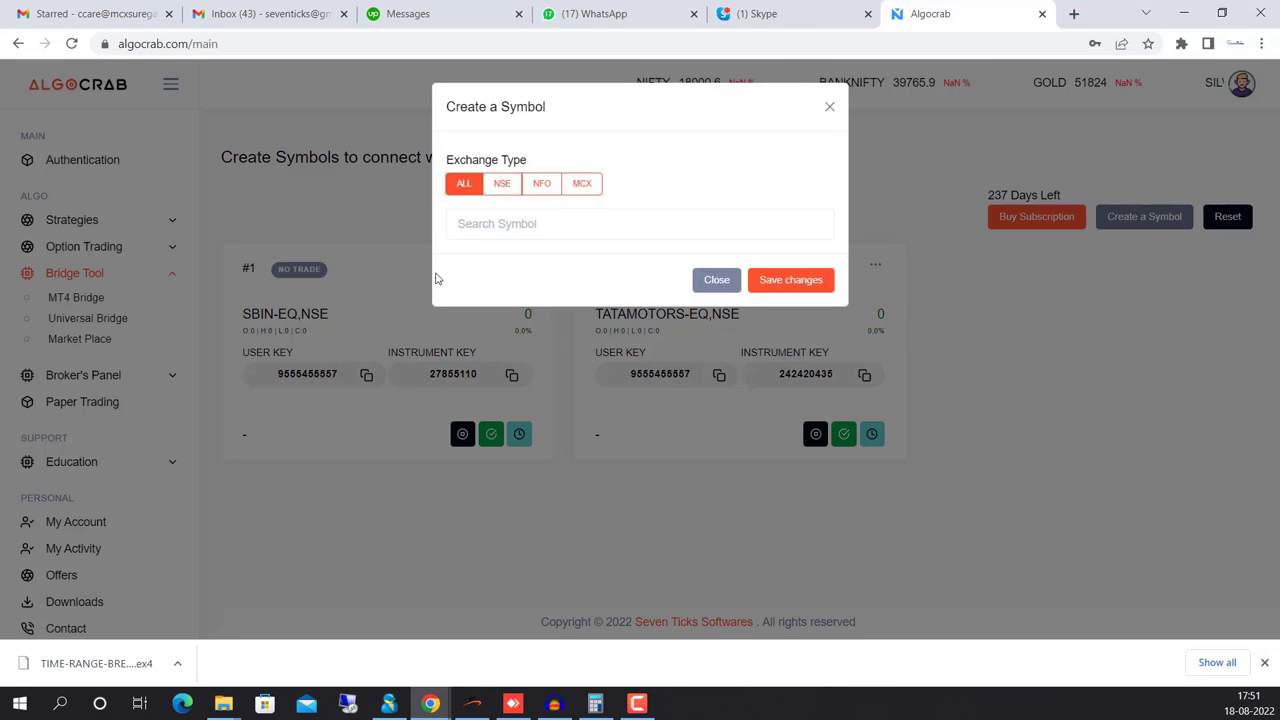
pyautogui.click(500, 224)
pyautogui.write('nifty')
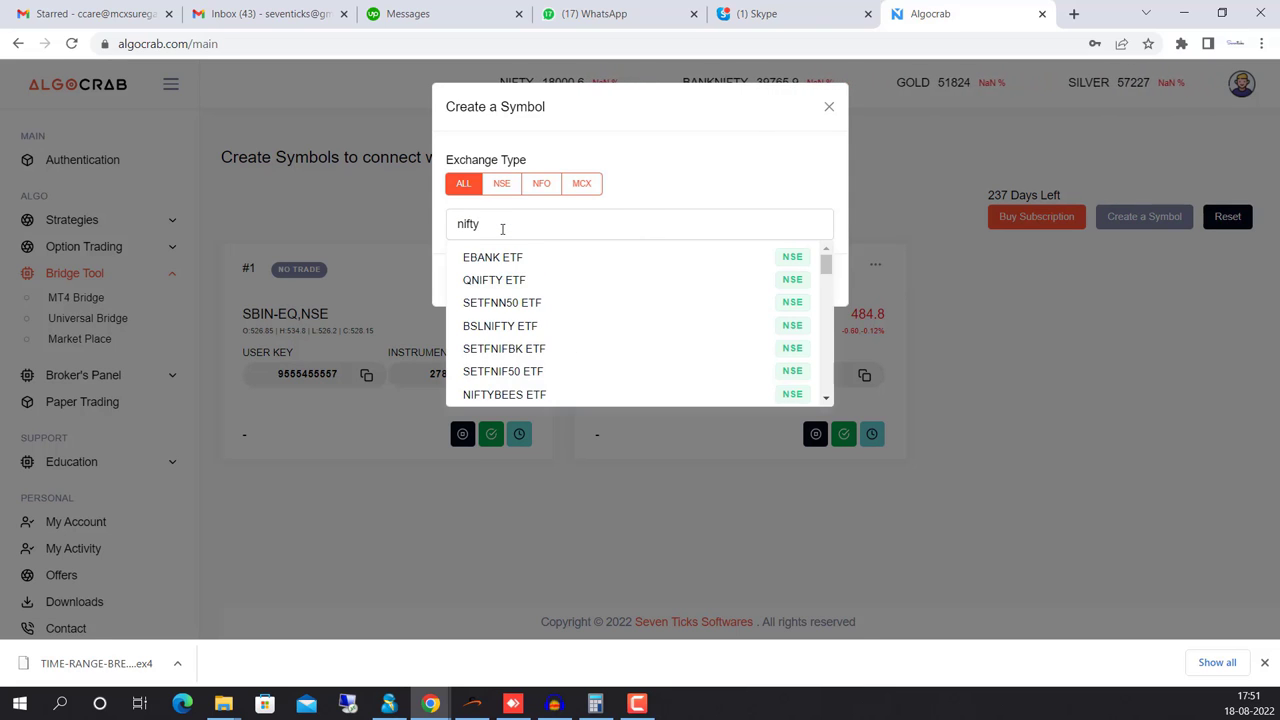
pyautogui.write(' aug')
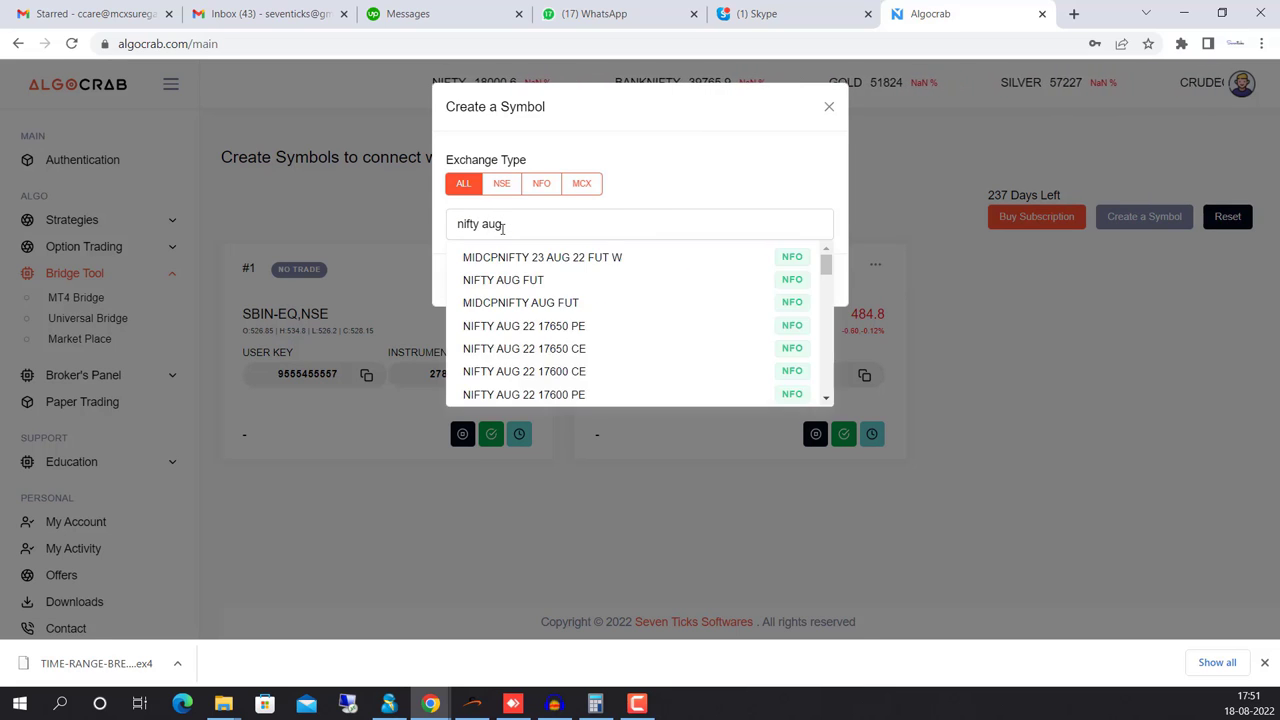
pyautogui.press('BackSpace')
pyautogui.press('BackSpace')
pyautogui.press('BackSpace')
pyautogui.click(515, 280)
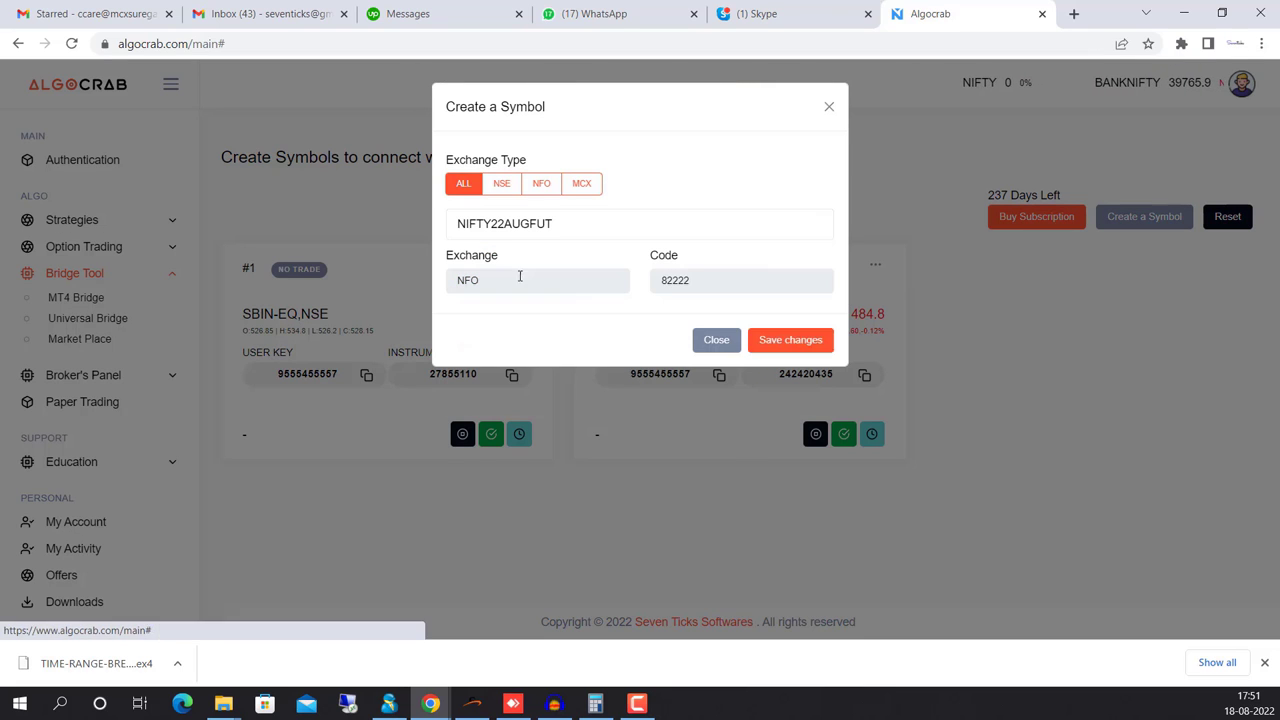
pyautogui.click(790, 341)
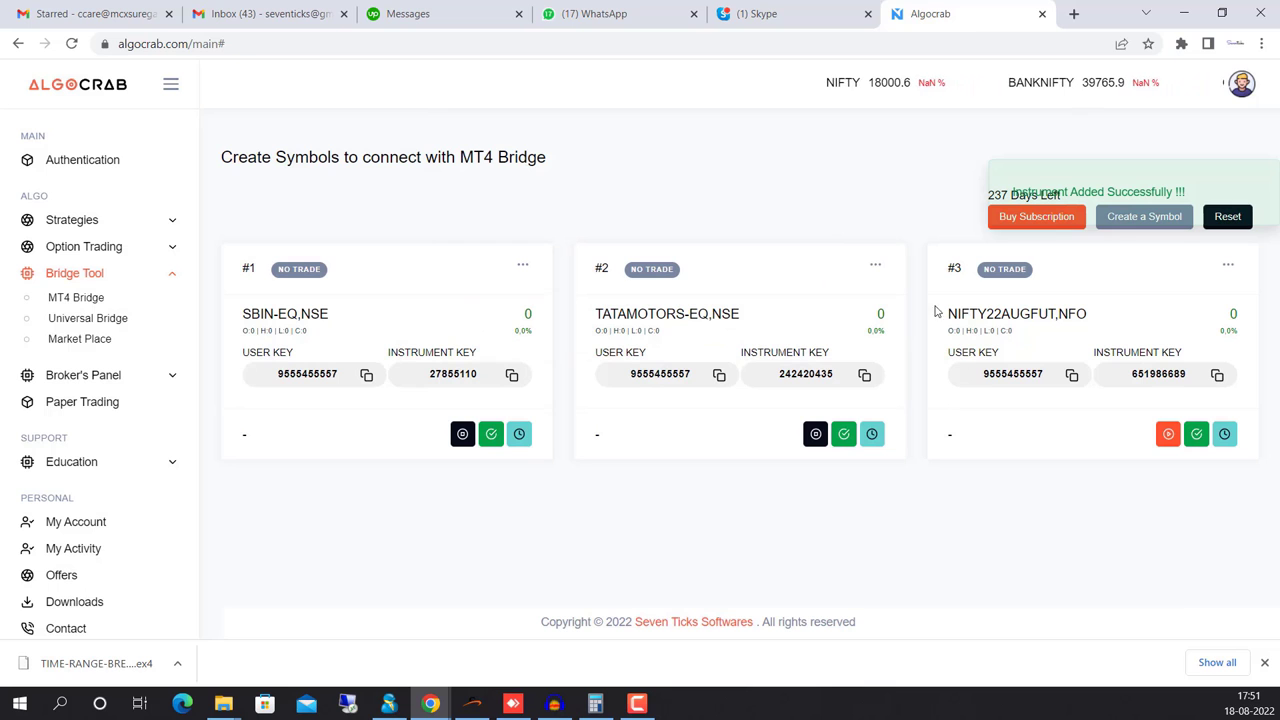
pyautogui.click(1071, 374)
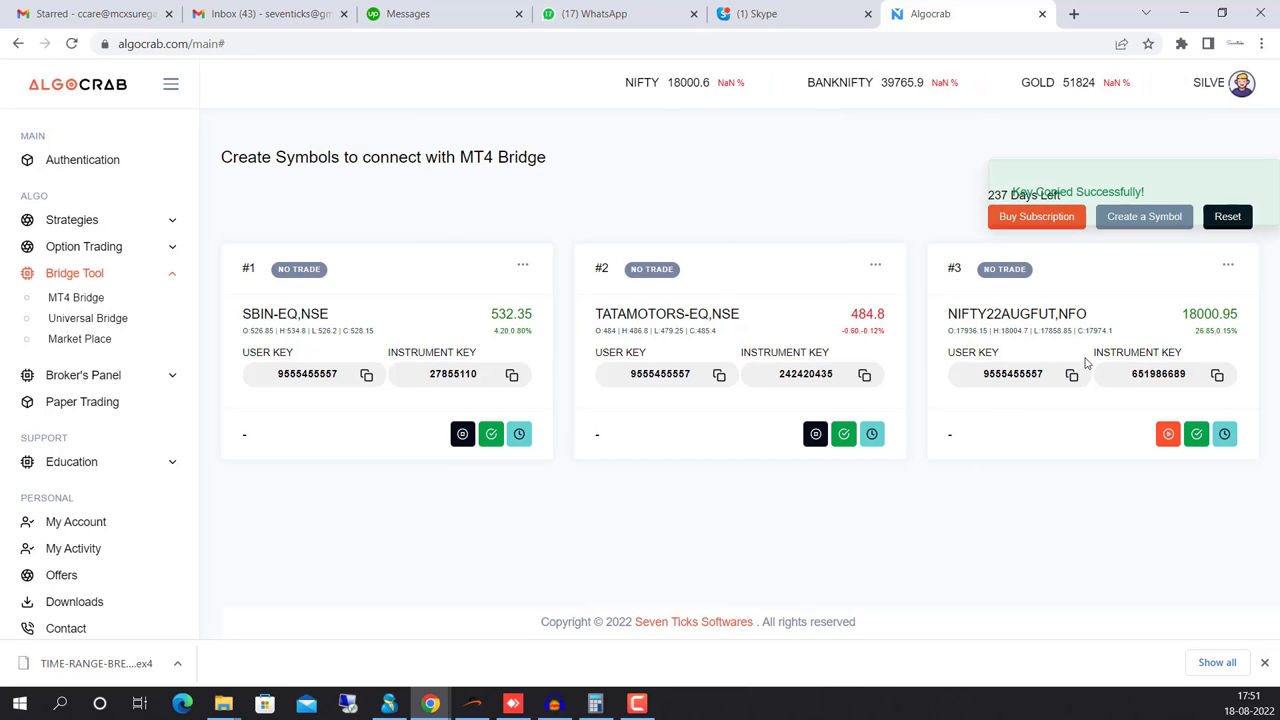
# In the breakout indicator's inputs, set API Trading On/Off to true and paste the Algocrab user key
pyautogui.click(472, 703)
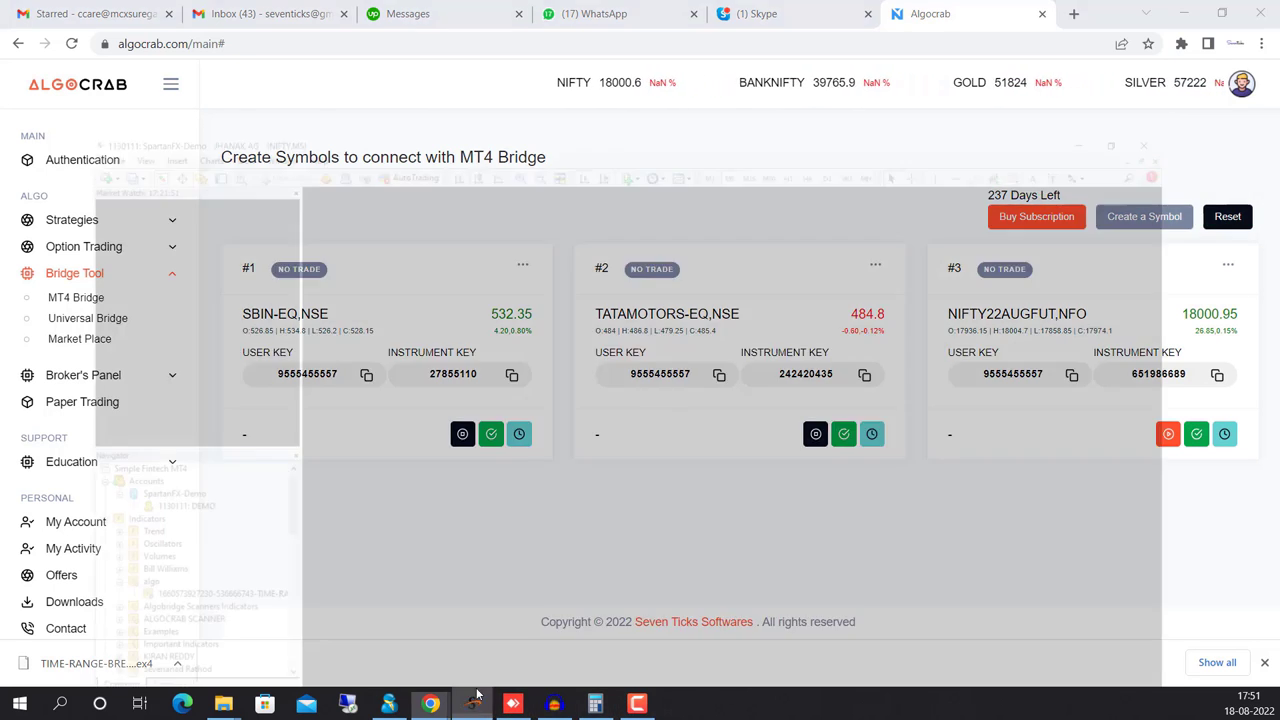
pyautogui.rightClick(553, 283)
pyautogui.click(605, 306)
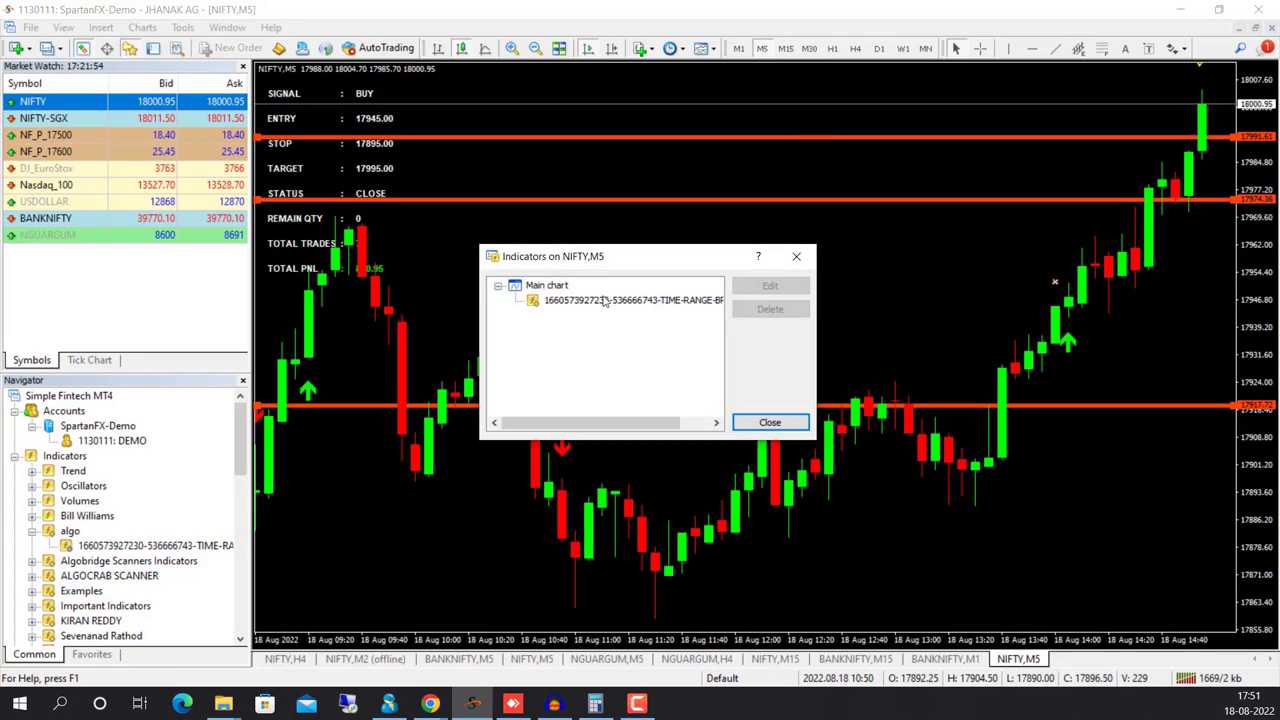
pyautogui.doubleClick(613, 303)
pyautogui.scroll(-2, 575, 470)
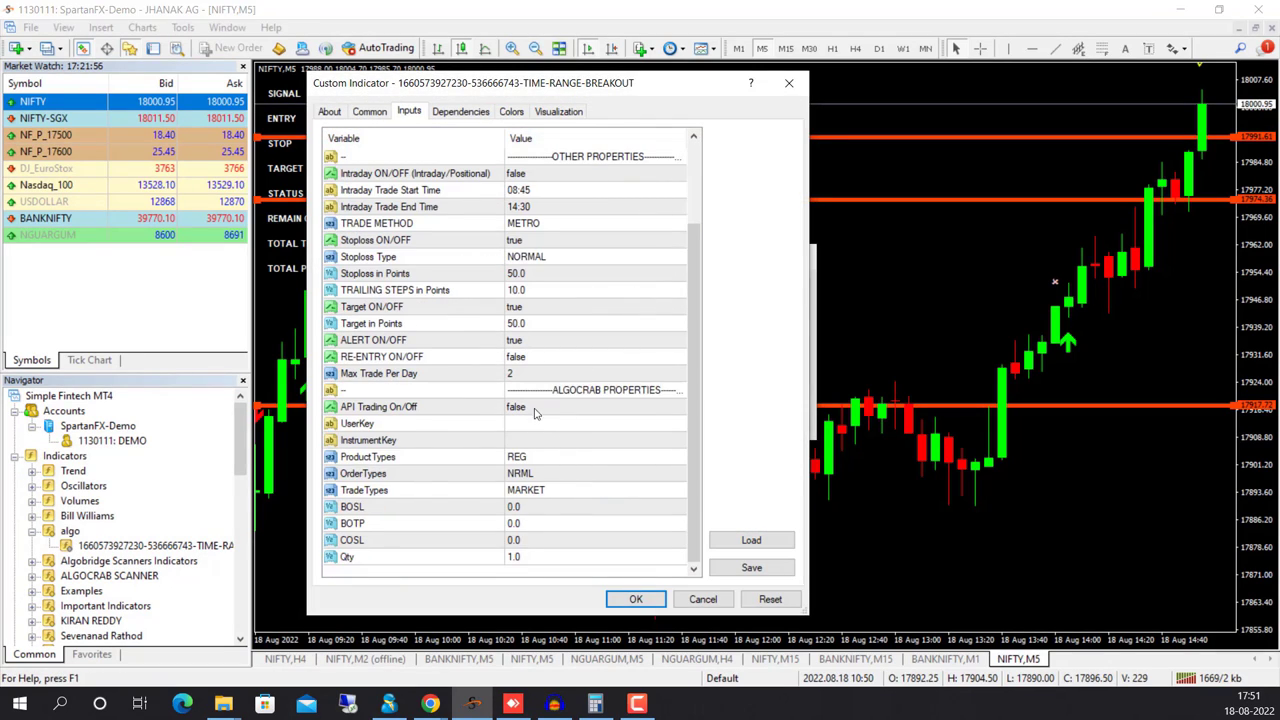
pyautogui.click(535, 412)
pyautogui.click(530, 412)
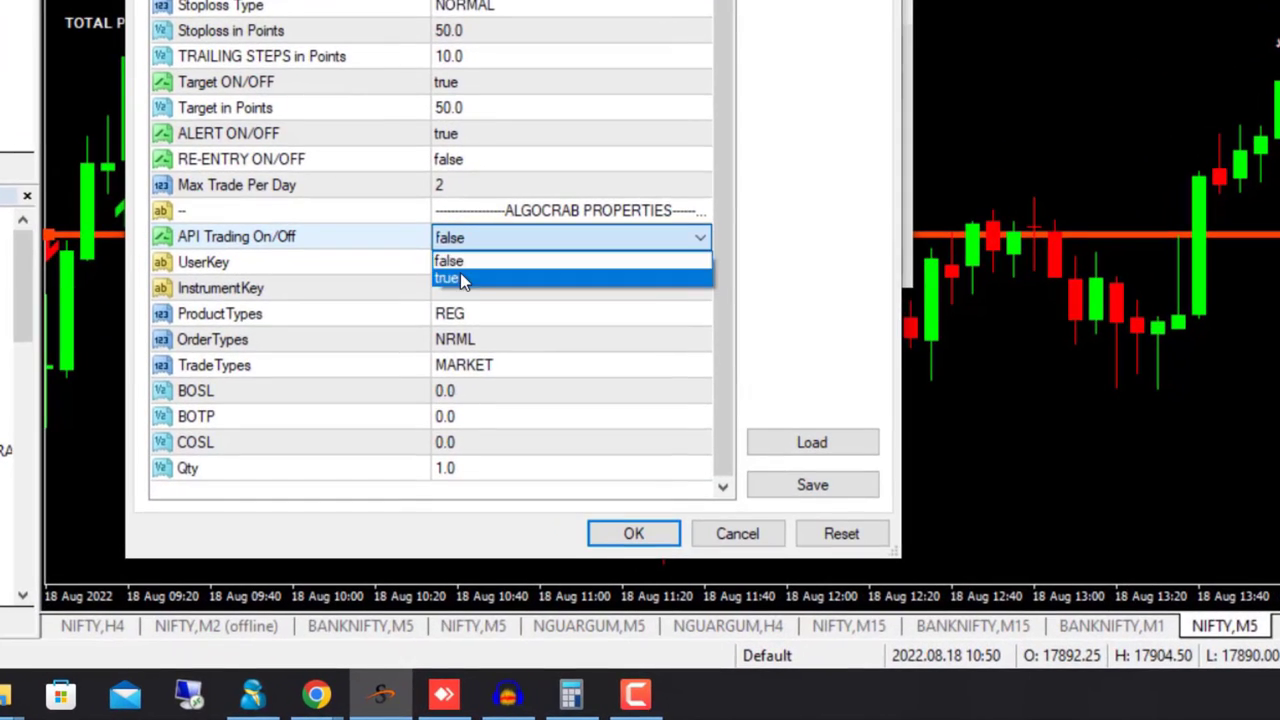
pyautogui.click(461, 279)
pyautogui.click(464, 262)
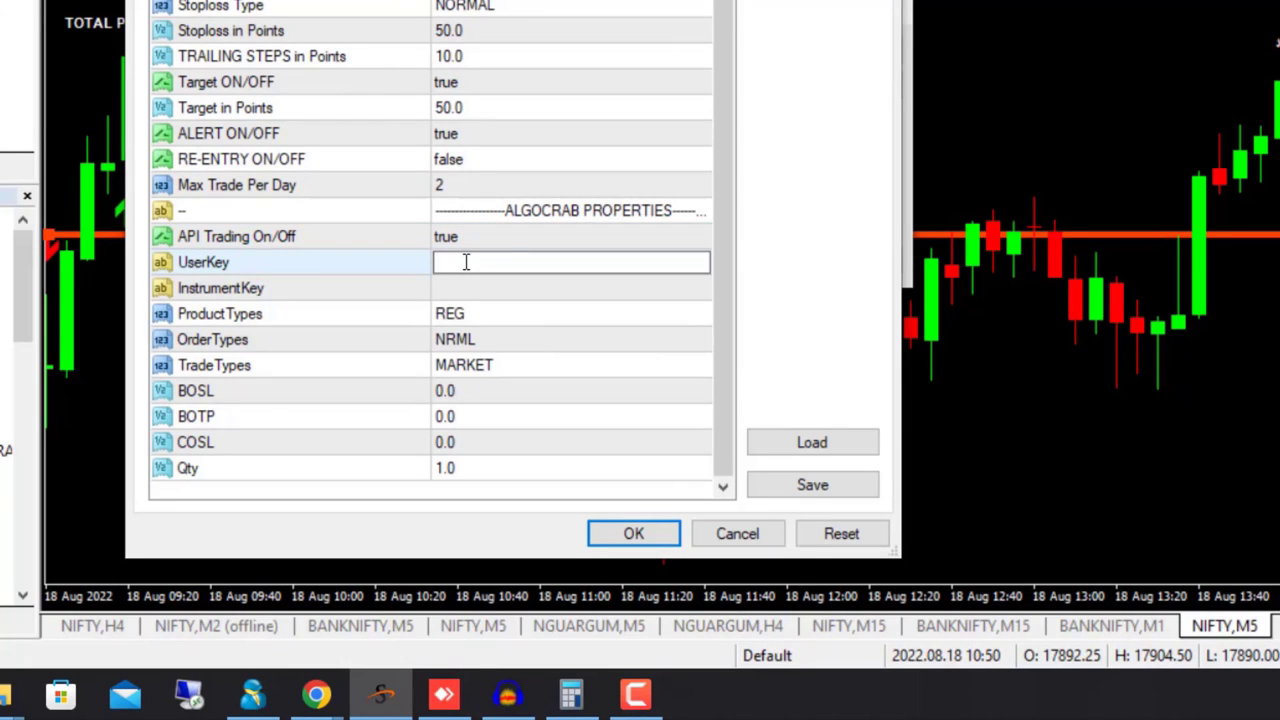
pyautogui.hotkey('ctrl', 'v')
# Copy the instrument key from the NIFTY card in Algocrab for the InstrumentKey field
pyautogui.click(474, 289)
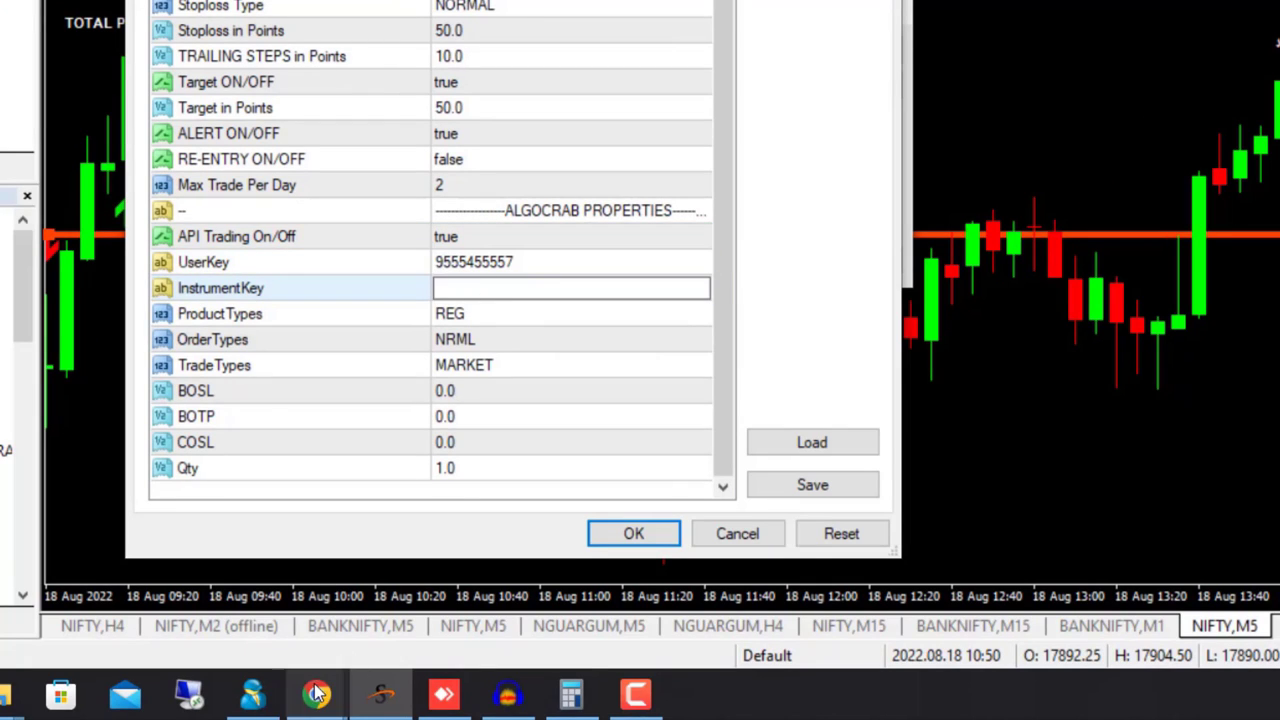
pyautogui.moveTo(316, 693)
pyautogui.click(165, 540)
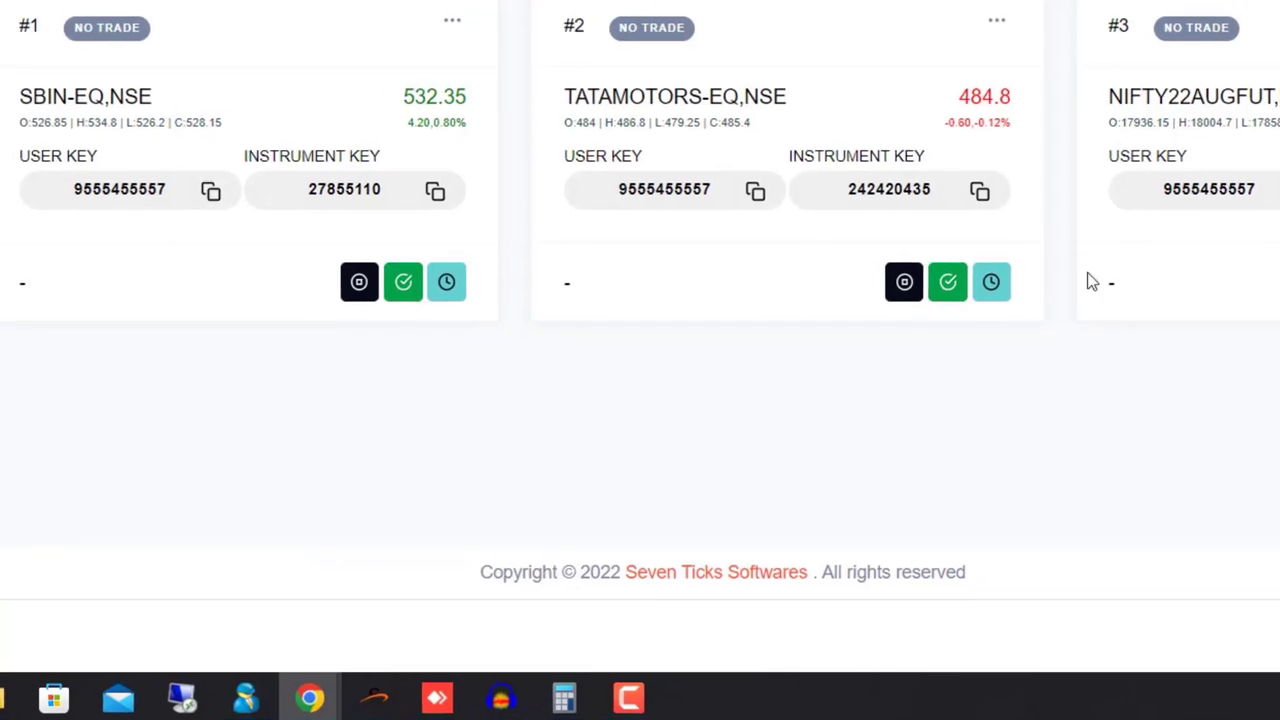
pyautogui.click(1279, 192)
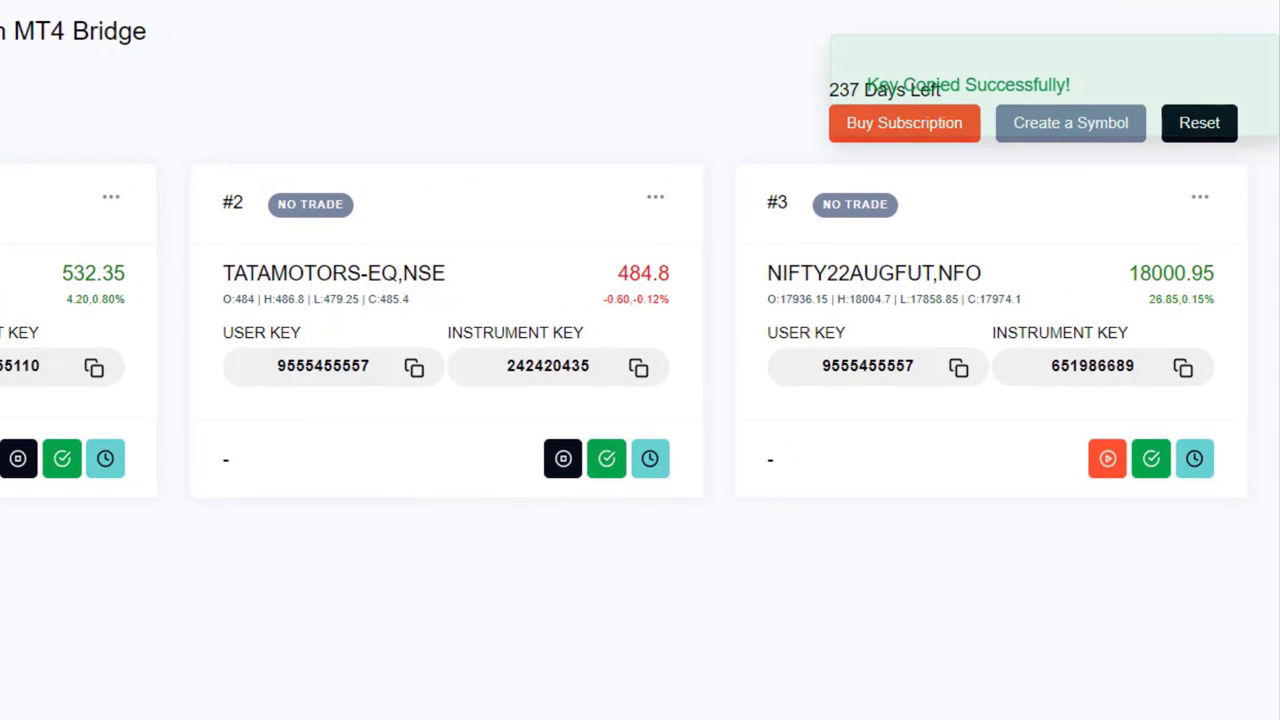
pyautogui.click(1180, 377)
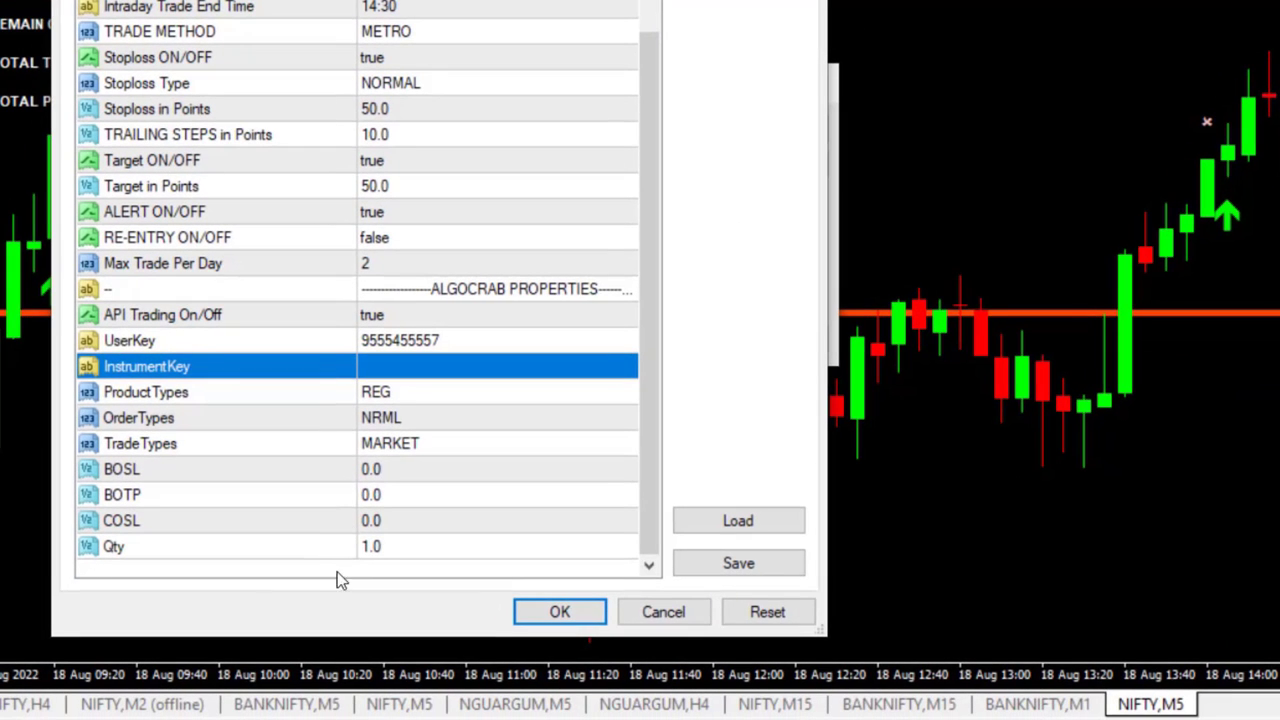
# Paste the NIFTY instrument key into InstrumentKey and set OrderTypes to MIS
pyautogui.click(417, 378)
pyautogui.hotkey('ctrl', 'v')
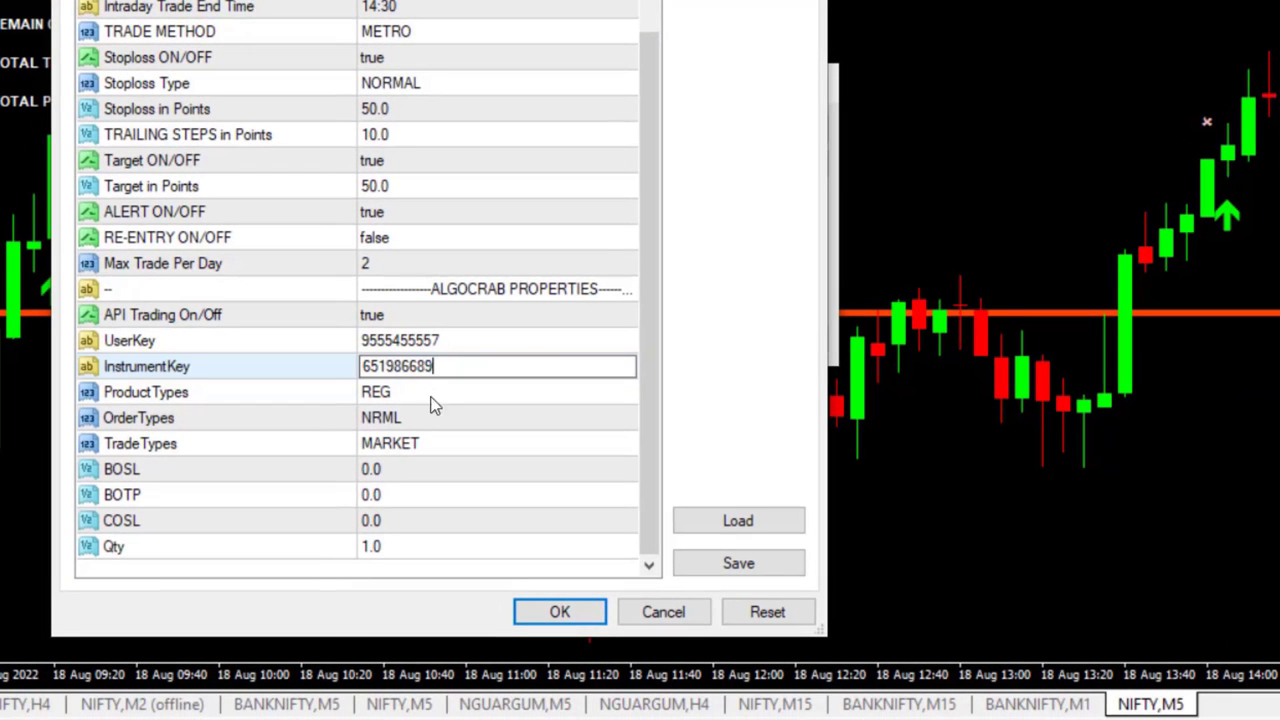
pyautogui.click(410, 400)
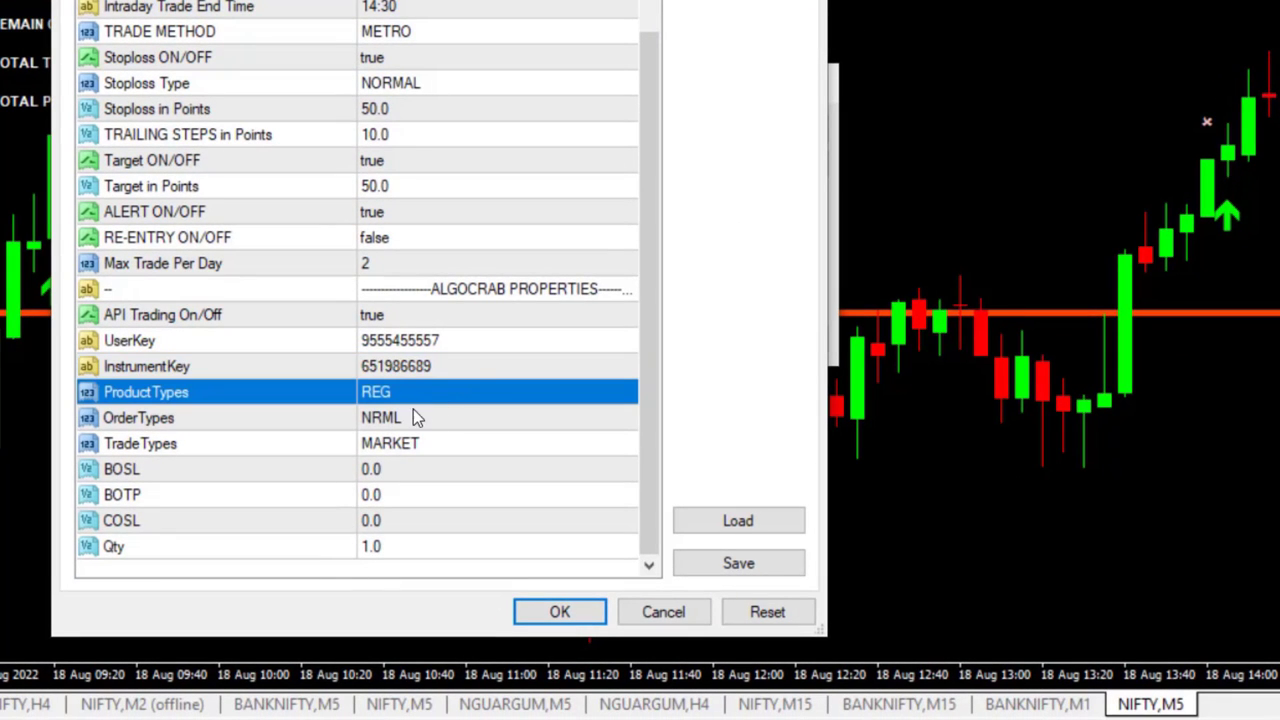
pyautogui.click(407, 421)
pyautogui.click(404, 422)
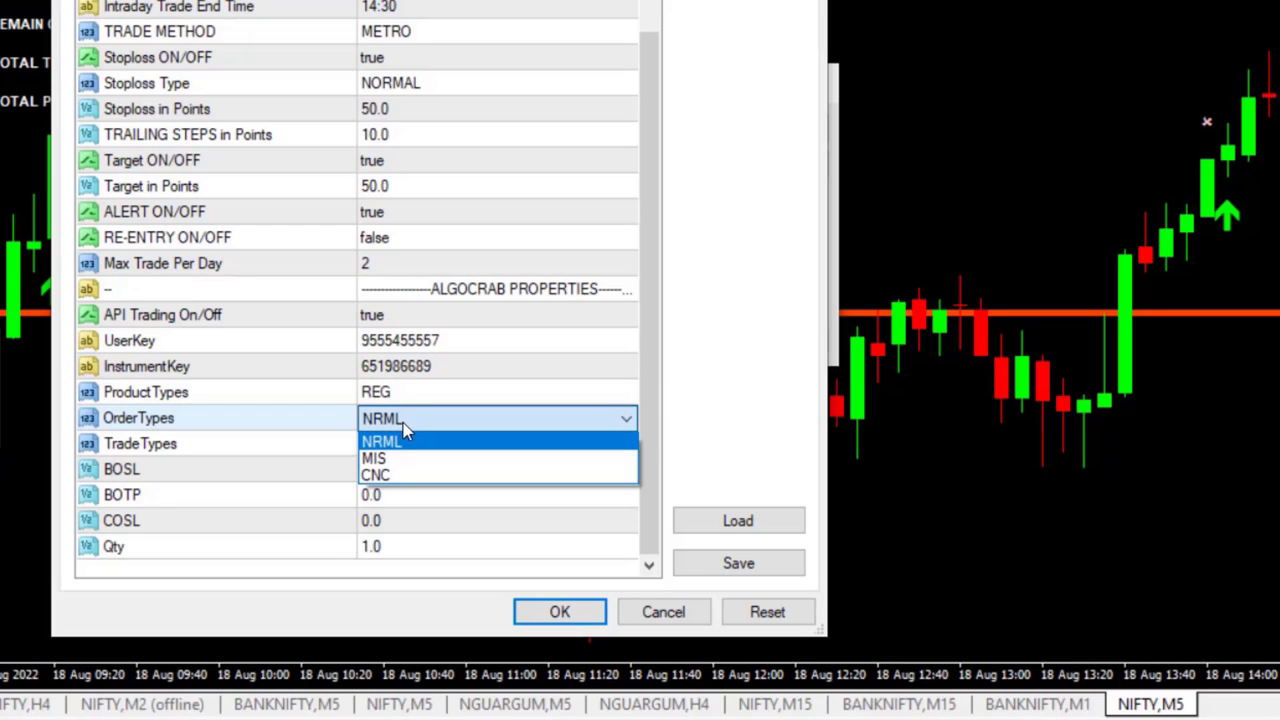
pyautogui.click(390, 458)
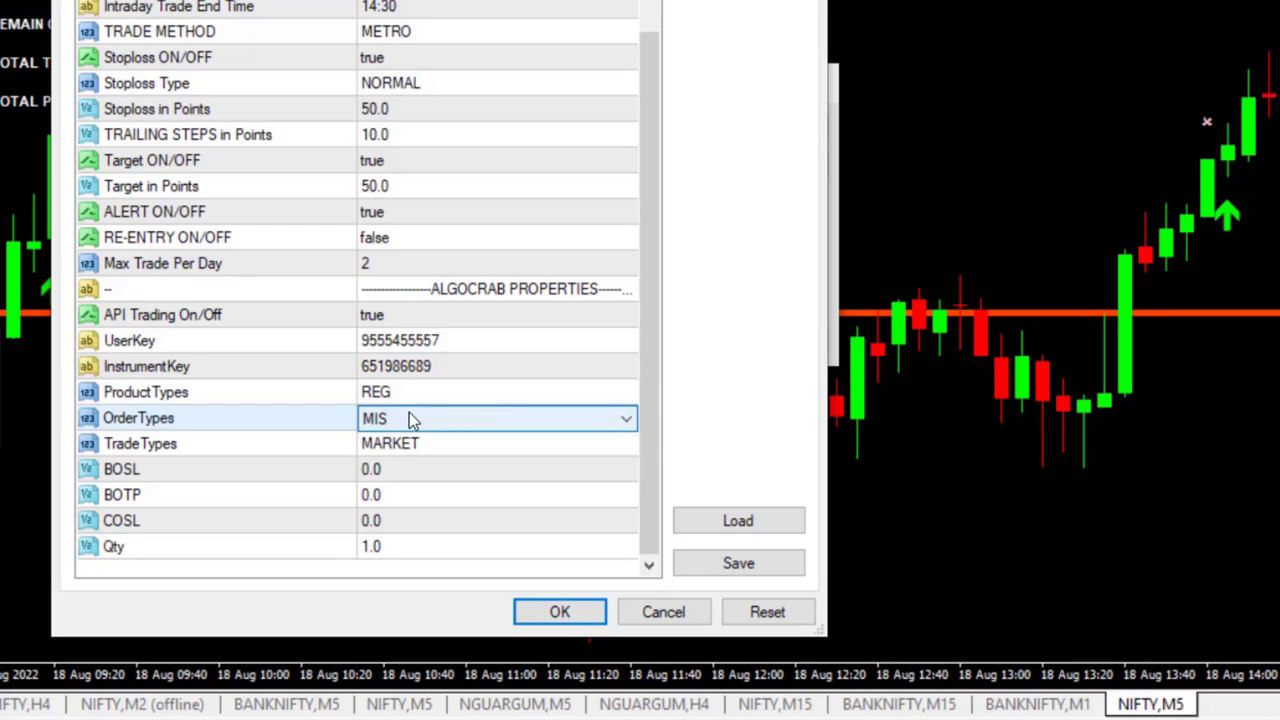
pyautogui.click(644, 408)
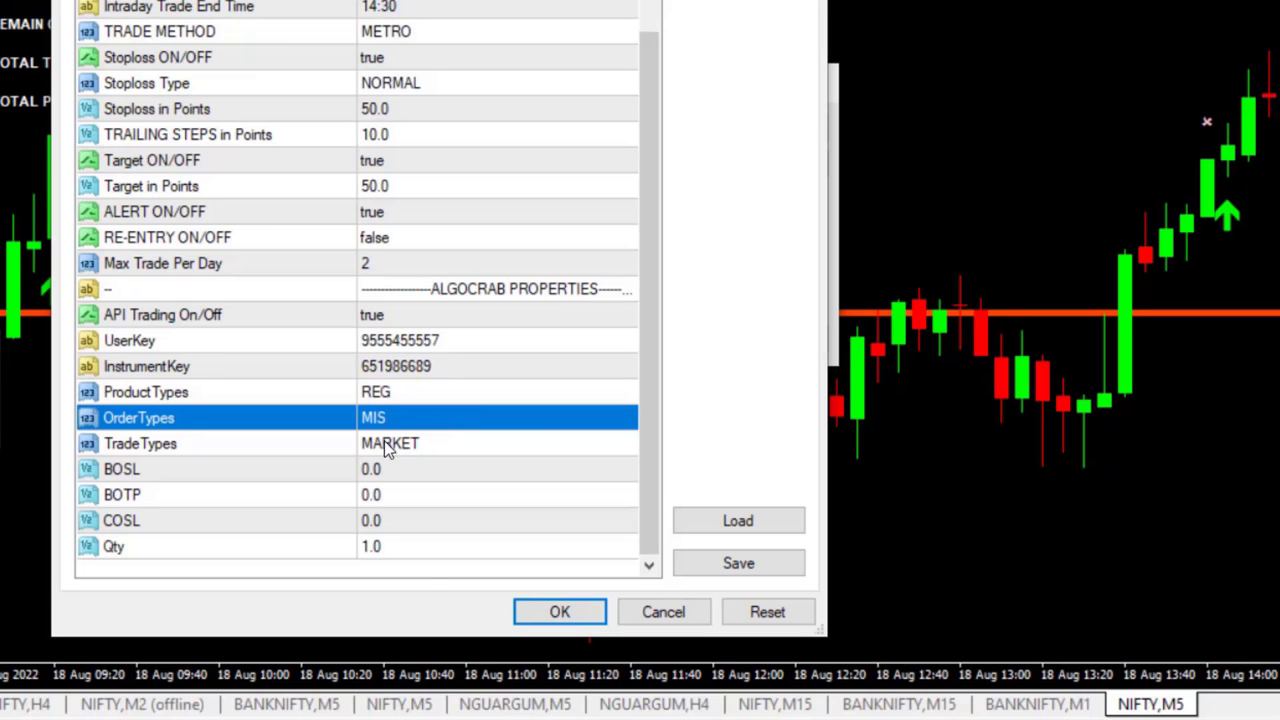
# Change the indicator's Qty to 50
pyautogui.click(411, 558)
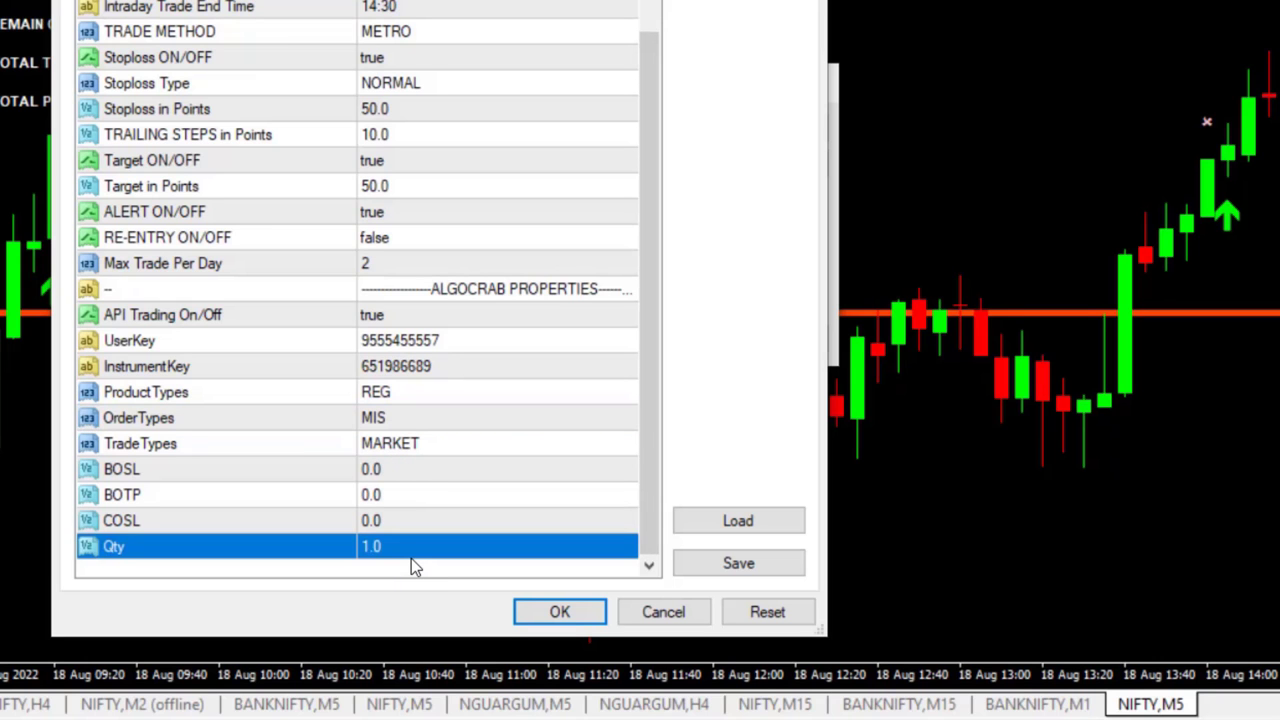
pyautogui.click(407, 546)
pyautogui.write('50')
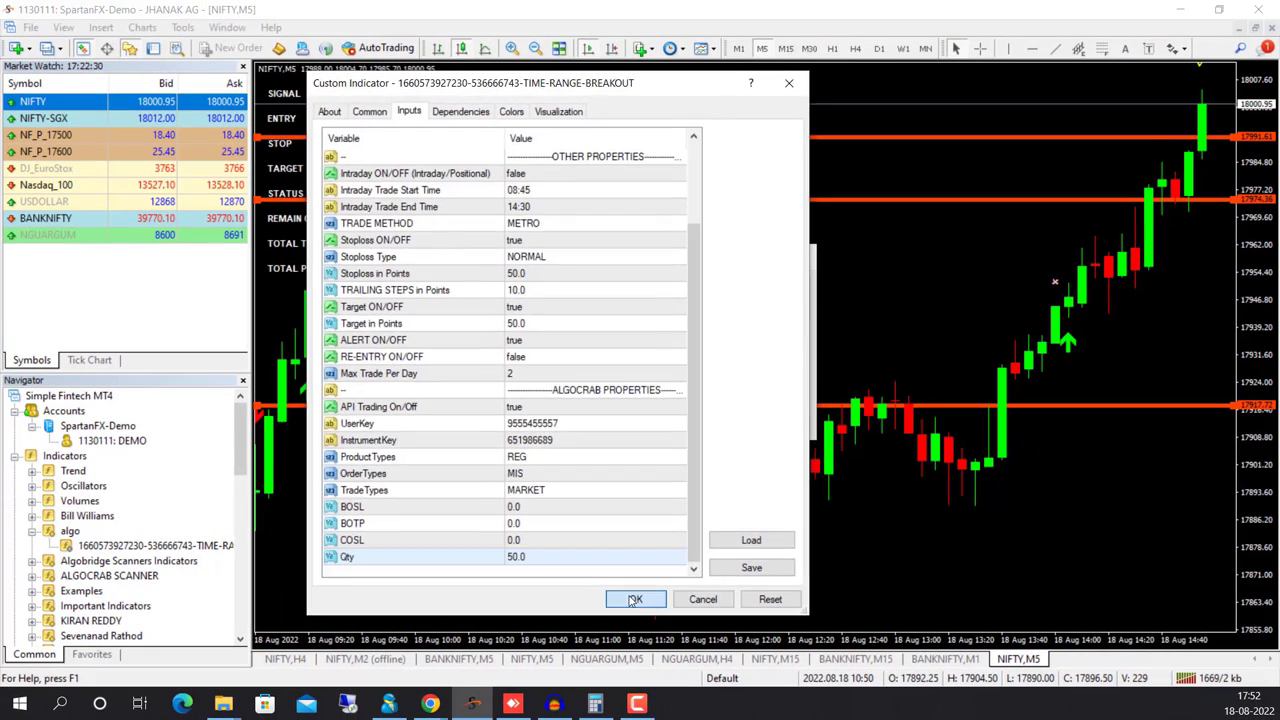
# Apply the updated breakout indicator to NIFTY,M5 and compress the price scale to show the BUY panel
pyautogui.click(559, 611)
pyautogui.click(769, 422)
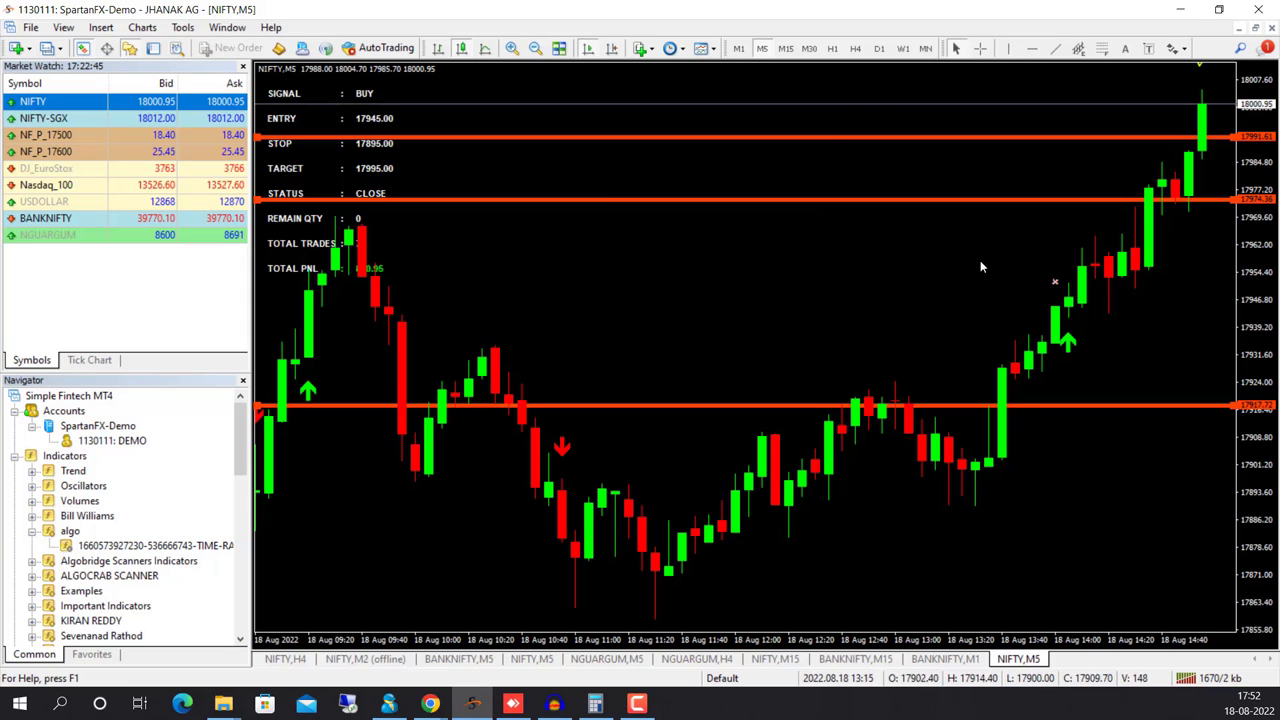
pyautogui.moveTo(1265, 273); pyautogui.dragTo(1265, 318)
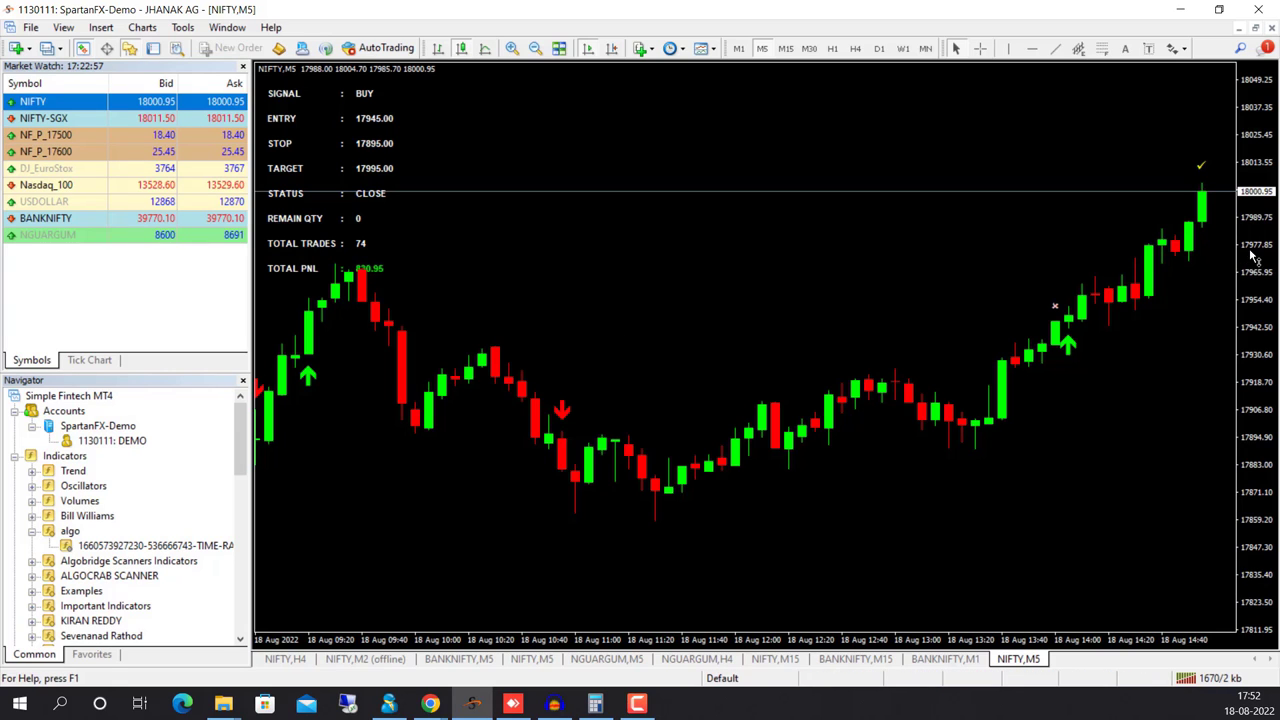
pyautogui.moveTo(1252, 262); pyautogui.dragTo(1236, 302)
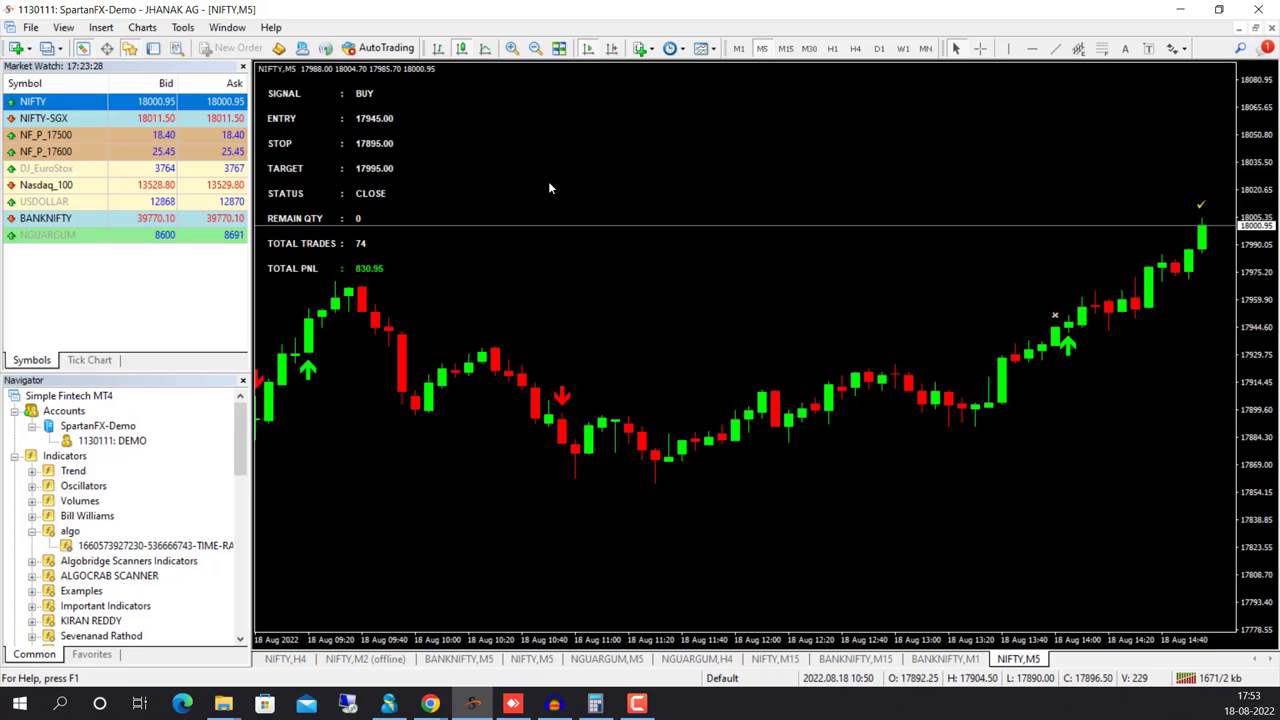
# Start the NIFTY22AUGFUT,NFO instrument on Algocrab's MT4 Bridge page and return to MetaTrader 4
pyautogui.click(437, 704)
pyautogui.click(340, 625)
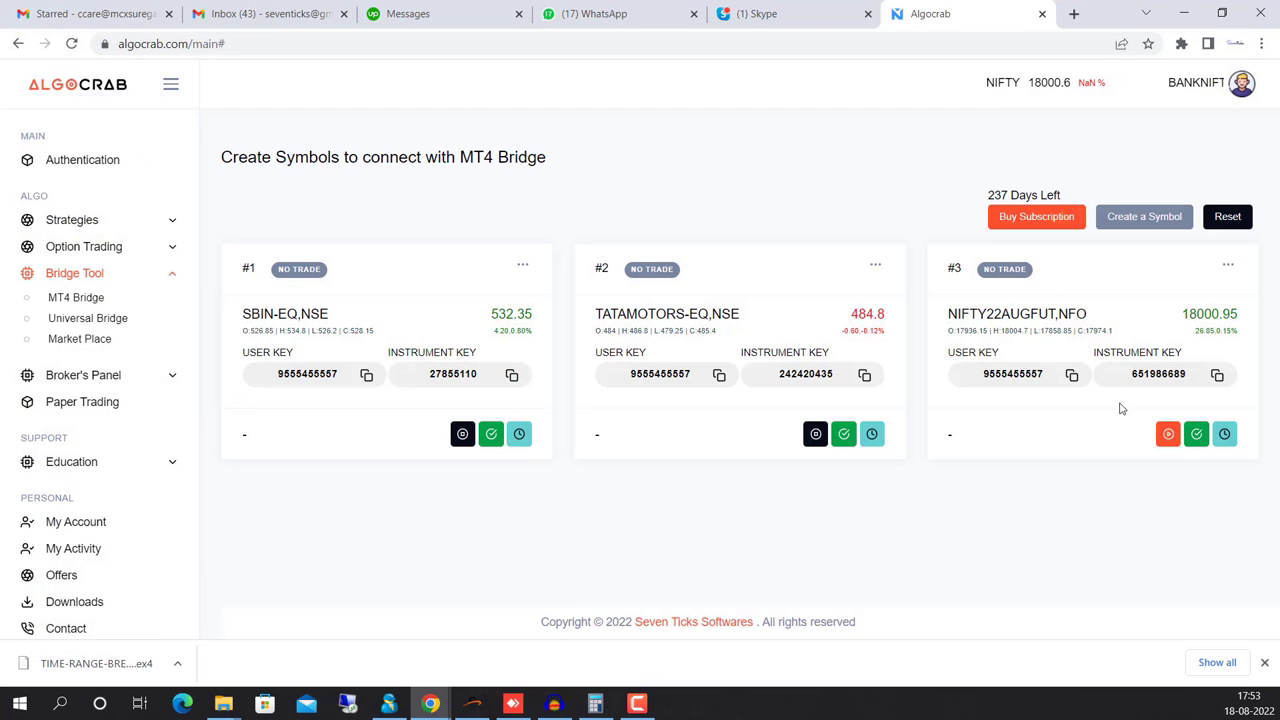
pyautogui.click(1170, 436)
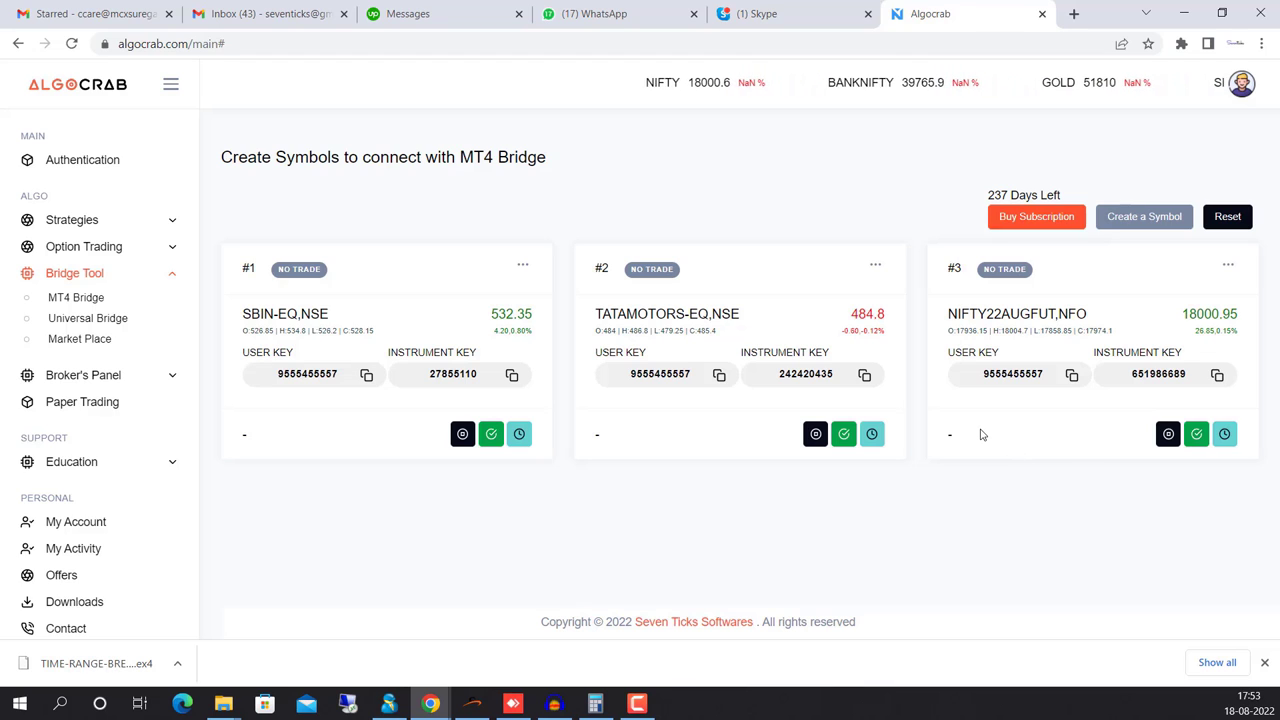
pyautogui.click(473, 707)
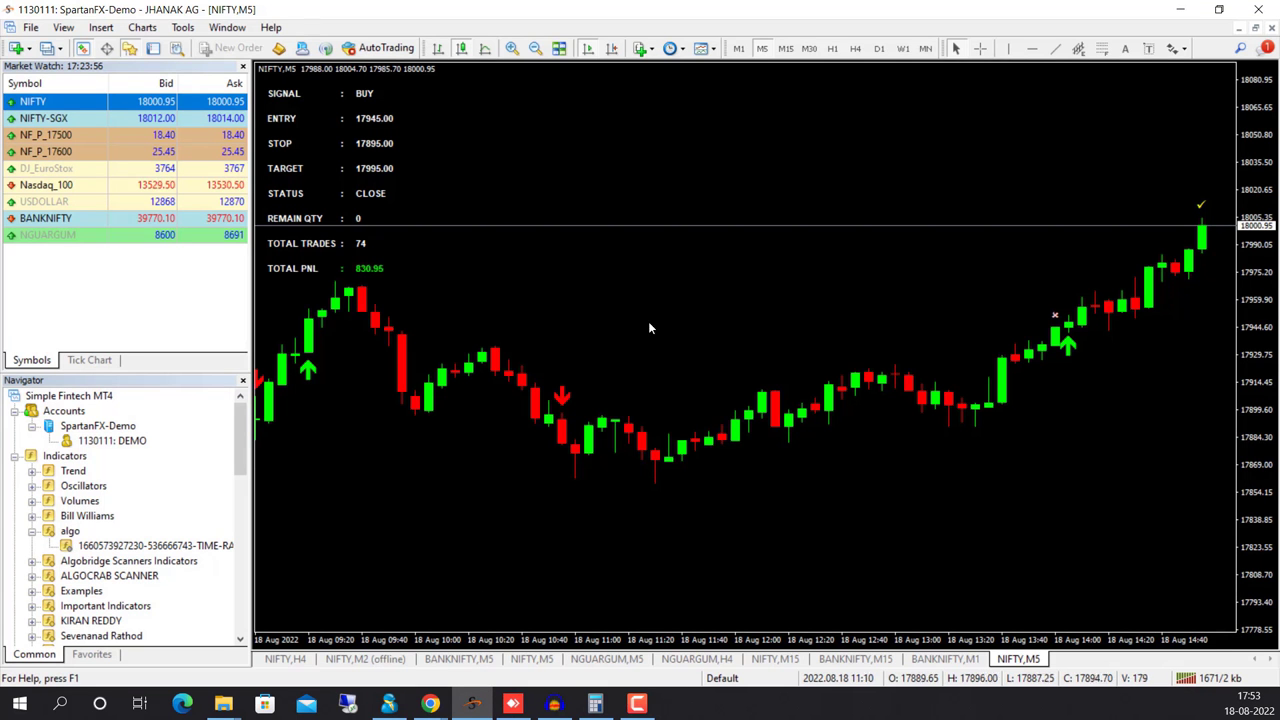
# Set the Strategy Tester to Indicator mode and bring up the indicator's input parameters
pyautogui.click(63, 27)
pyautogui.click(100, 246)
pyautogui.click(67, 457)
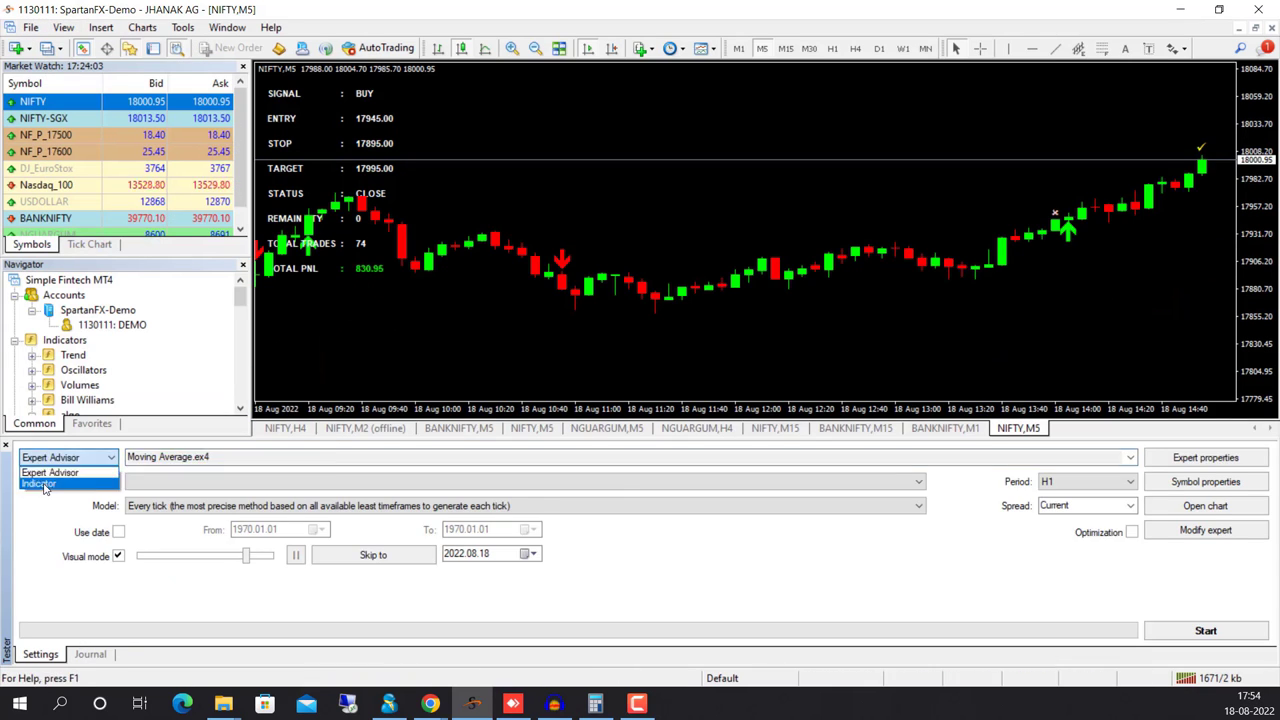
pyautogui.click(45, 488)
pyautogui.click(1206, 457)
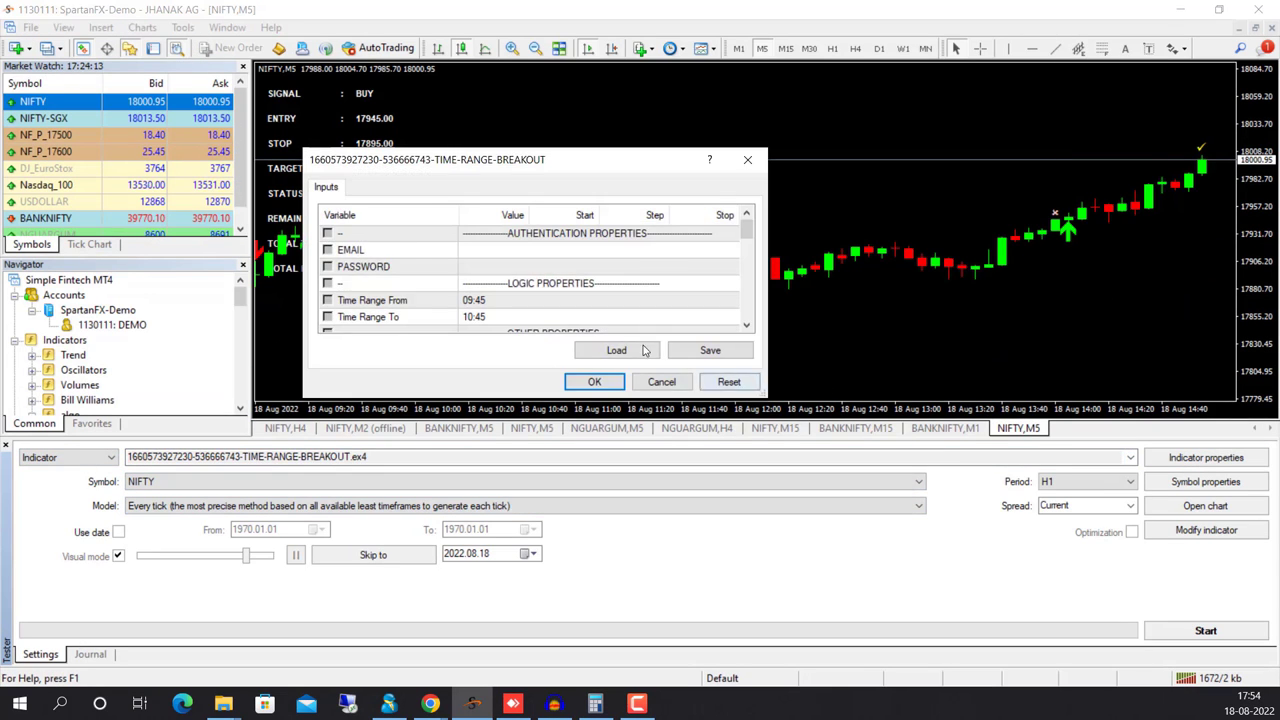
# Enter the account e-mail and password and set the time range to start at 8:45
pyautogui.doubleClick(488, 251)
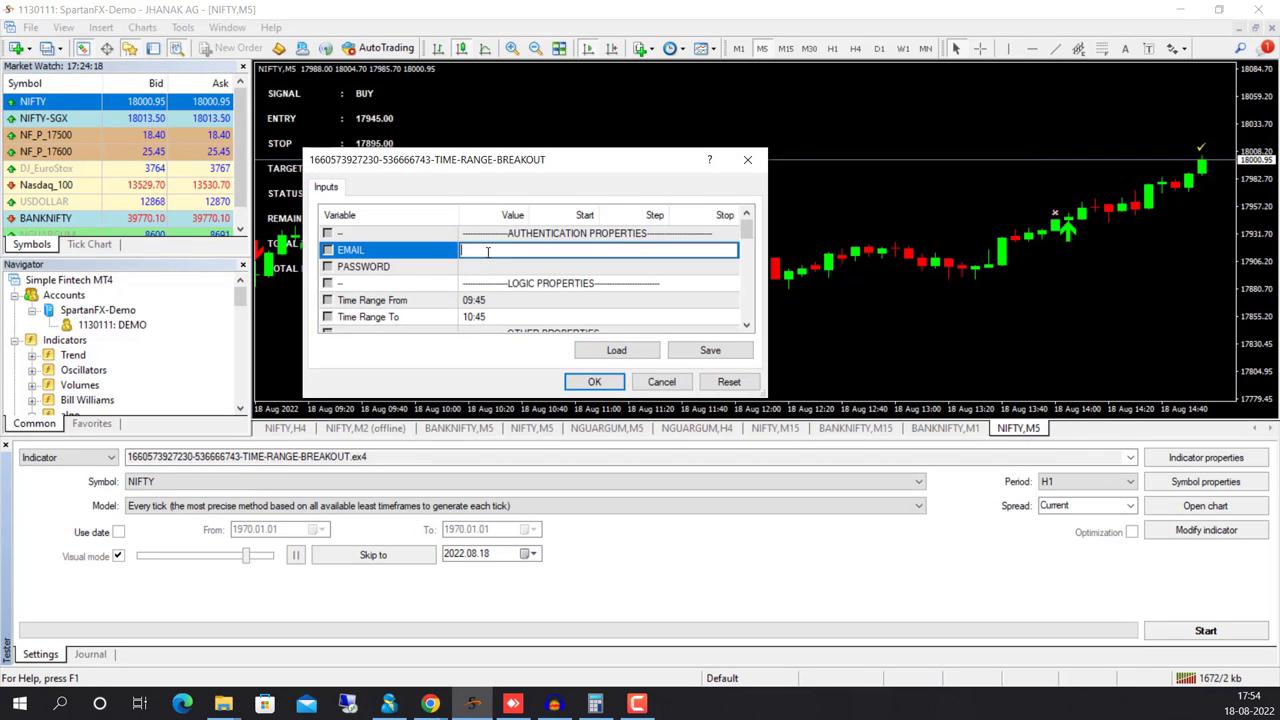
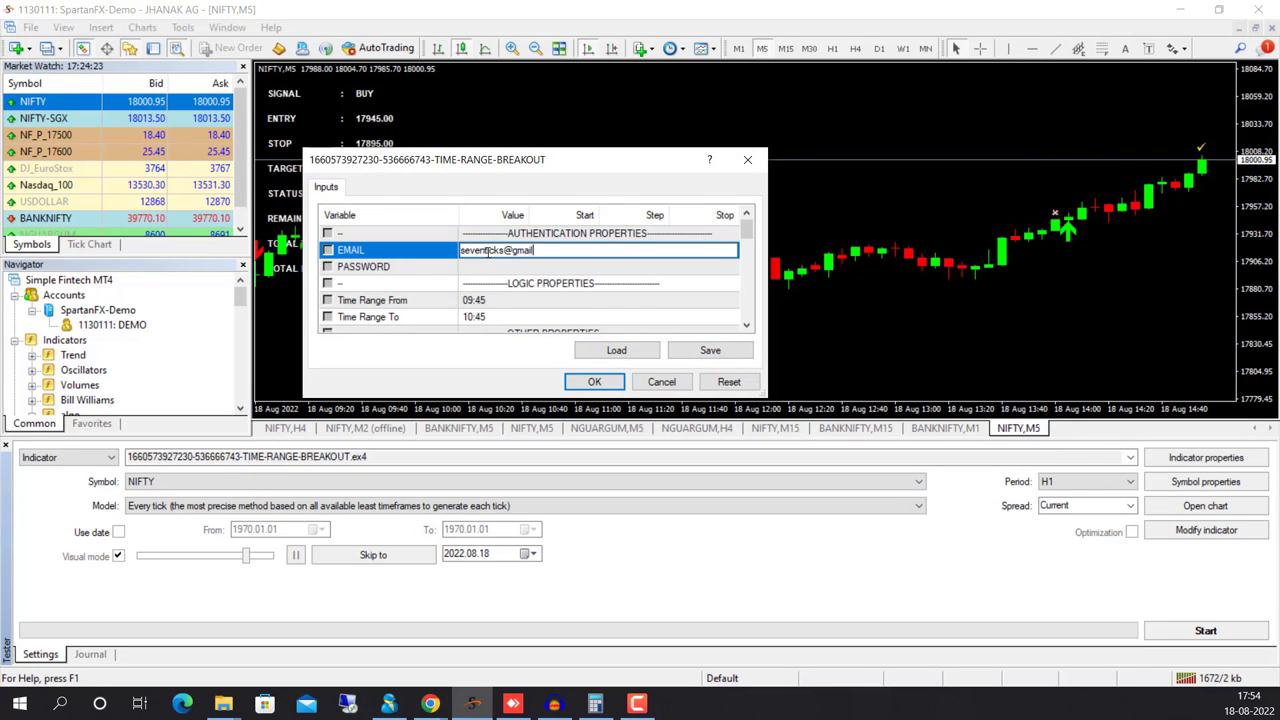
pyautogui.doubleClick(536, 267)
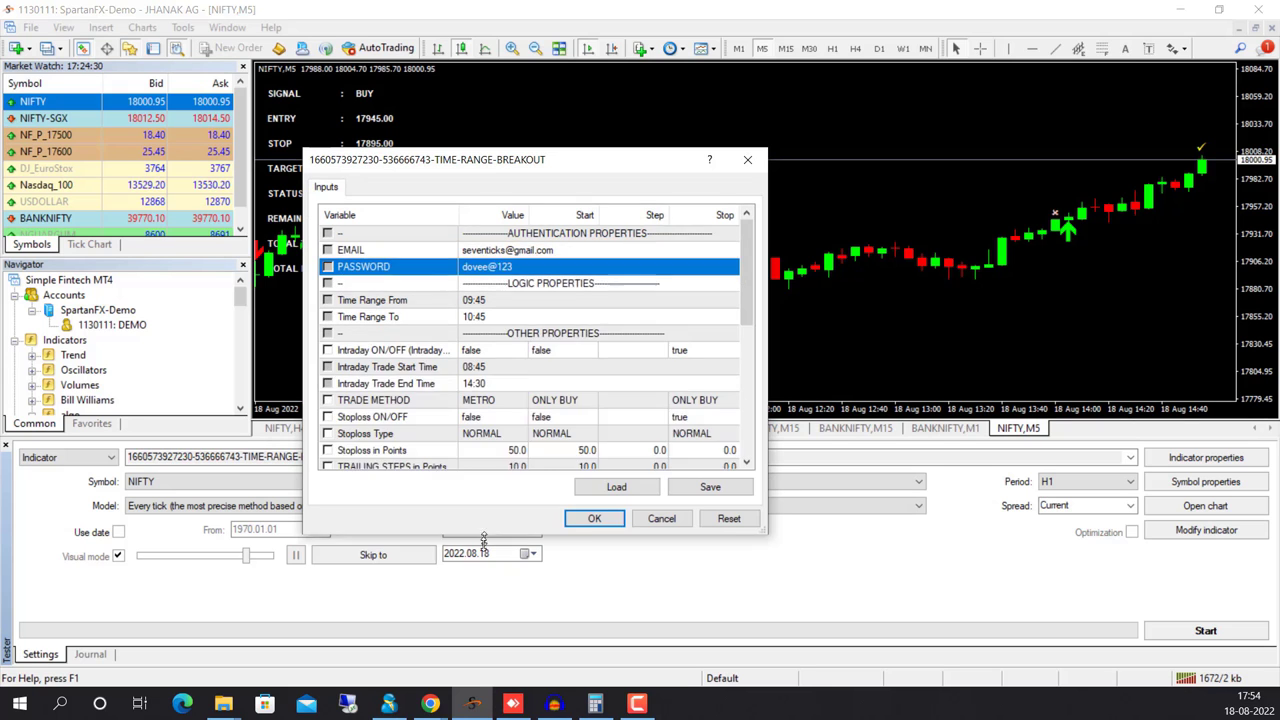
pyautogui.scroll(-1, 490, 252)
pyautogui.doubleClick(490, 251)
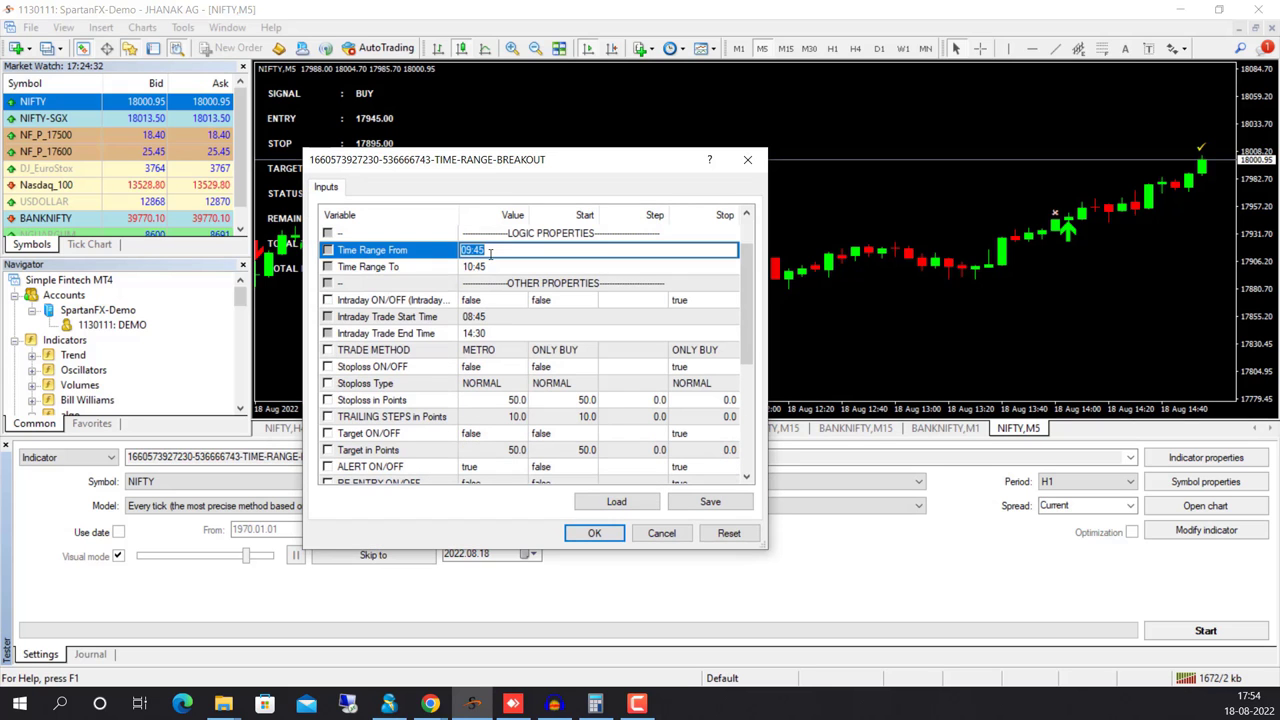
pyautogui.write('8:45')
pyautogui.doubleClick(493, 267)
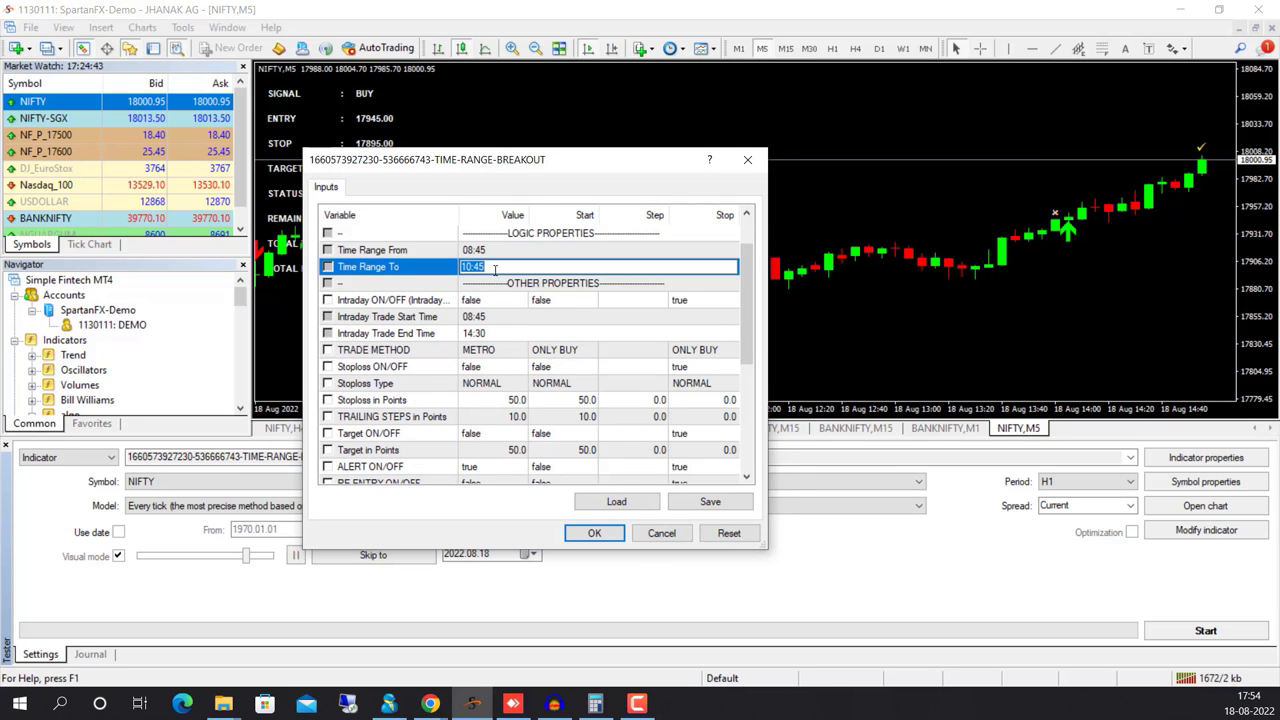
pyautogui.click(490, 300)
# Adjust Intraday, turn stoploss and API trading on, choose MIS orders and quantity 50
pyautogui.click(505, 317)
pyautogui.scroll(-1, 505, 330)
pyautogui.scroll(-1, 503, 365)
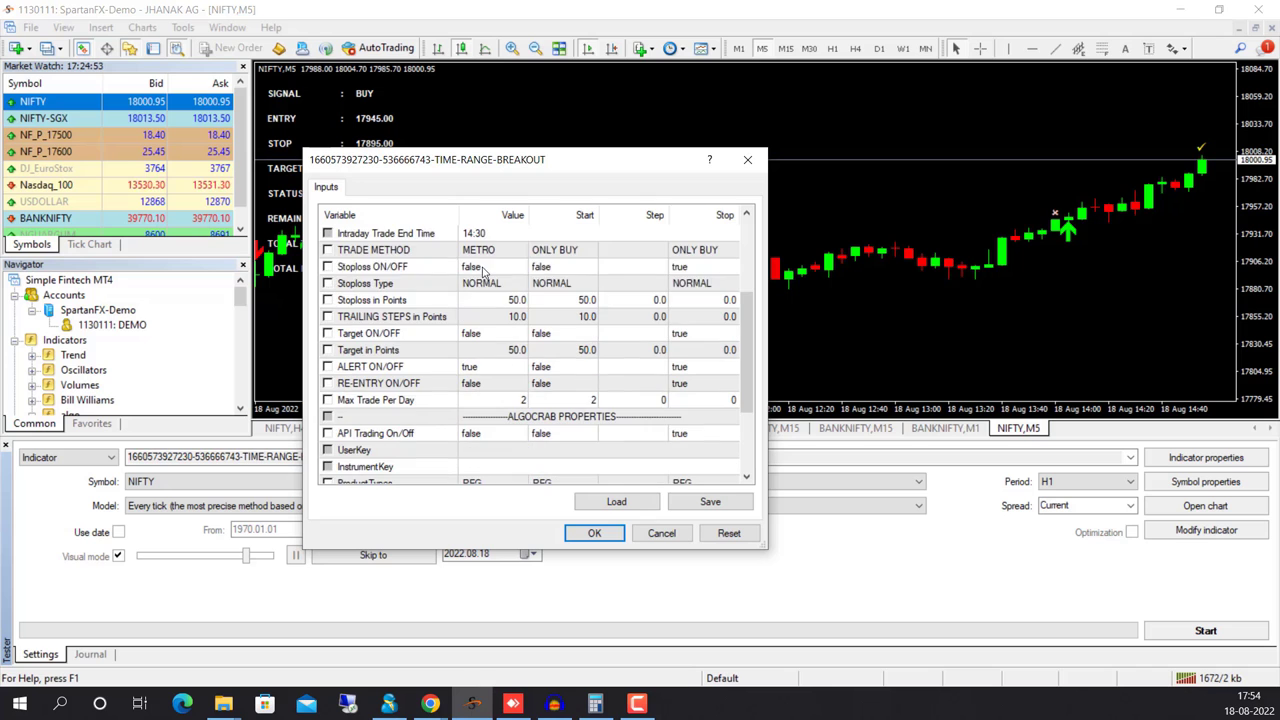
pyautogui.click(488, 336)
pyautogui.scroll(-2, 488, 340)
pyautogui.click(490, 333)
pyautogui.click(490, 350)
pyautogui.click(490, 400)
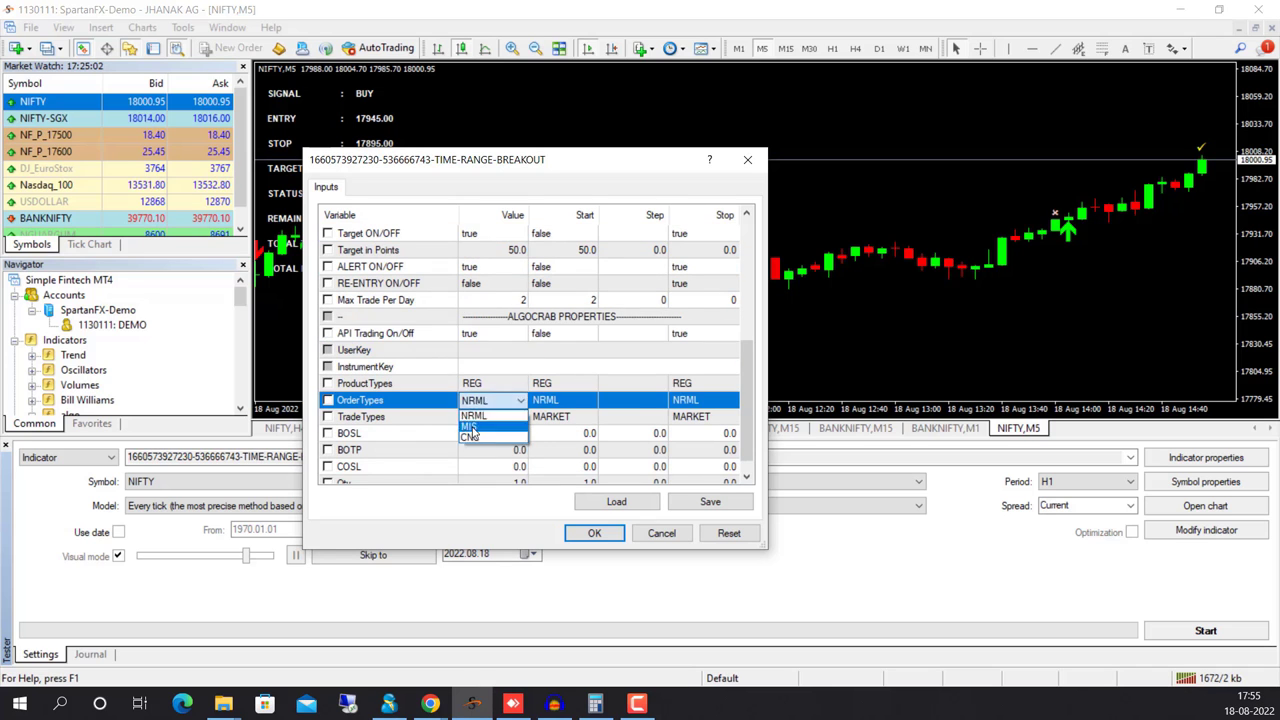
pyautogui.click(485, 420)
pyautogui.scroll(-1, 490, 420)
pyautogui.doubleClick(498, 466)
pyautogui.write('50')
# Paste the NIFTY card's user key from Algocrab into the UserKey input
pyautogui.doubleClick(487, 333)
pyautogui.click(357, 634)
pyautogui.click(1069, 371)
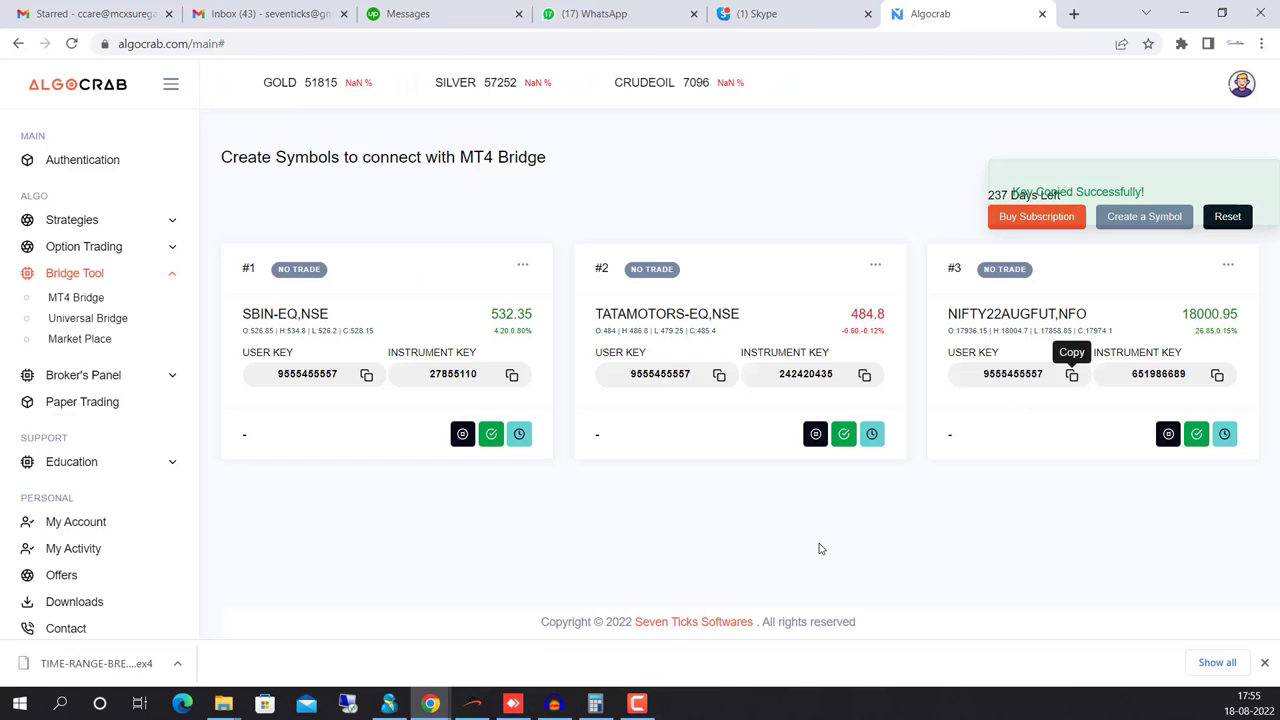
pyautogui.hotkey('alt', 'Tab')
pyautogui.hotkey('ctrl', 'v')
pyautogui.doubleClick(491, 350)
# Paste the NIFTY card's instrument key into InstrumentKey, confirm the inputs and start the backtest
pyautogui.click(430, 703)
pyautogui.click(357, 634)
pyautogui.click(1214, 371)
pyautogui.hotkey('alt', 'Tab')
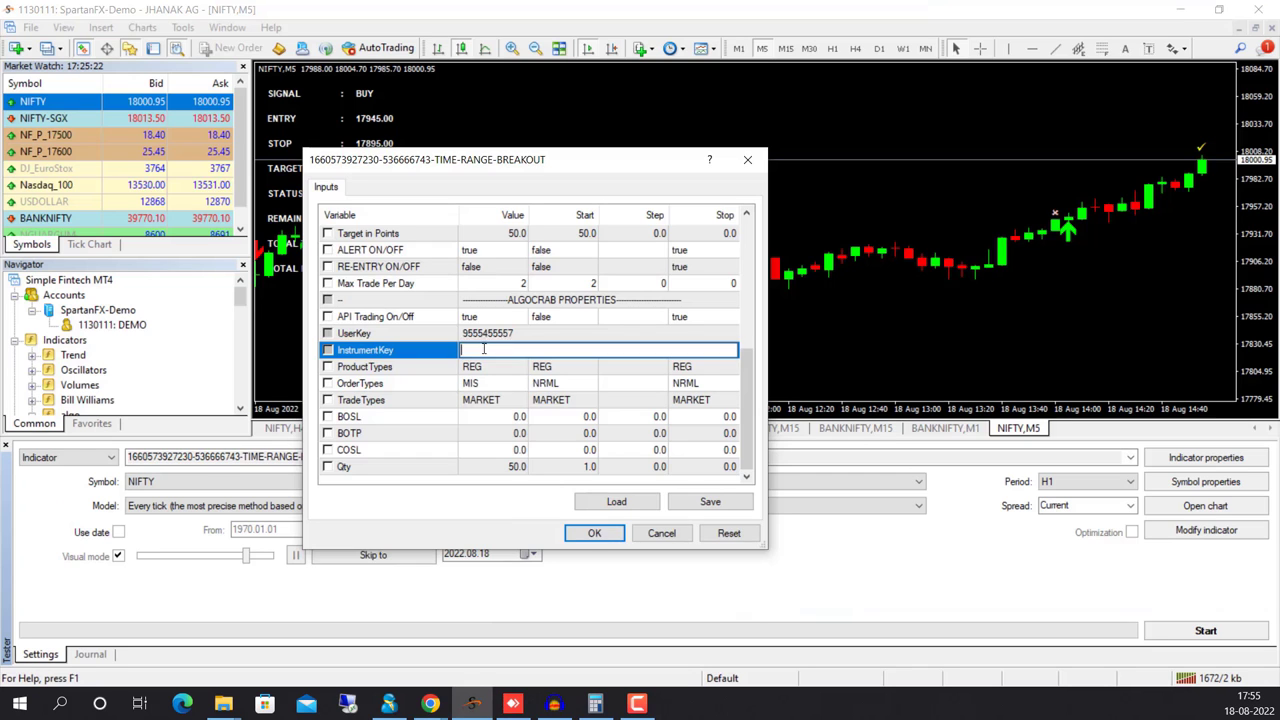
pyautogui.click(592, 534)
pyautogui.click(1195, 631)
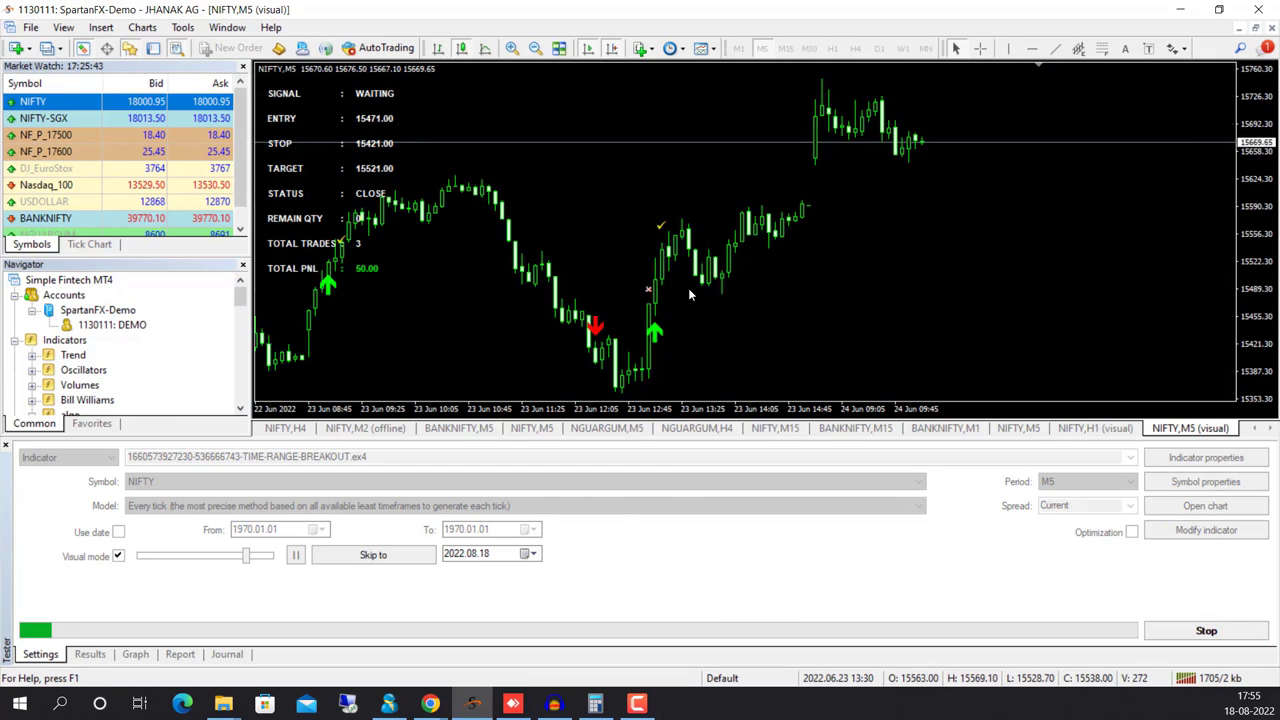
# Check the MT4 Bridge symbol cards in Algocrab, then go back to the running backtest
pyautogui.moveTo(432, 702)
pyautogui.click(340, 630)
pyautogui.click(100, 294)
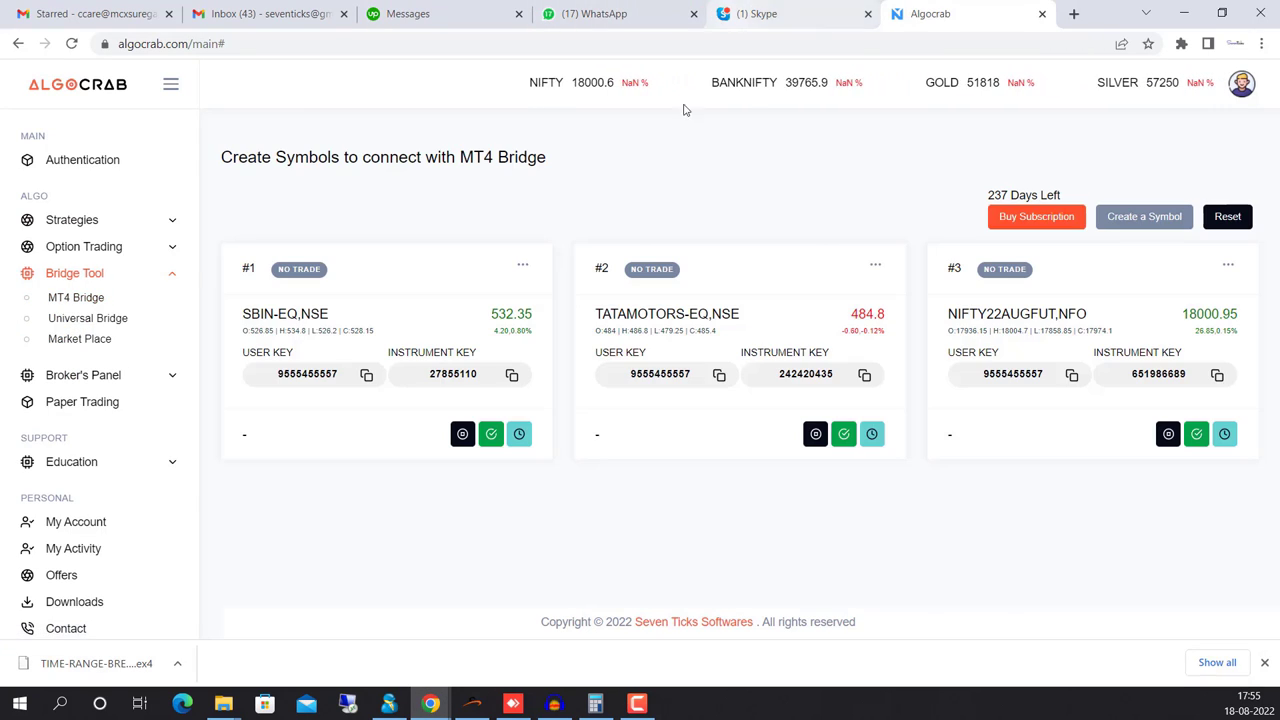
pyautogui.hotkey('alt', 'Tab')
# Speed up the visual replay and pause it right after the SELL signal at 15658
pyautogui.moveTo(245, 556); pyautogui.dragTo(260, 566)
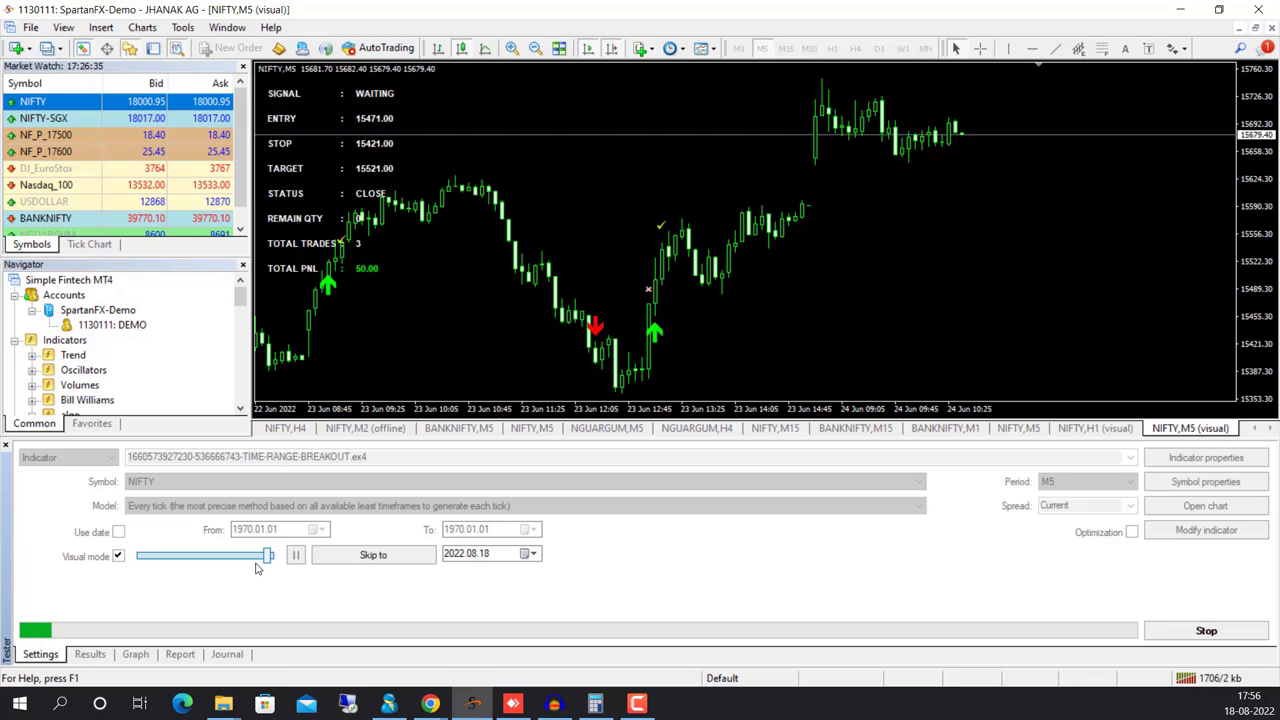
pyautogui.moveTo(268, 560)
pyautogui.moveTo(268, 560); pyautogui.dragTo(270, 561)
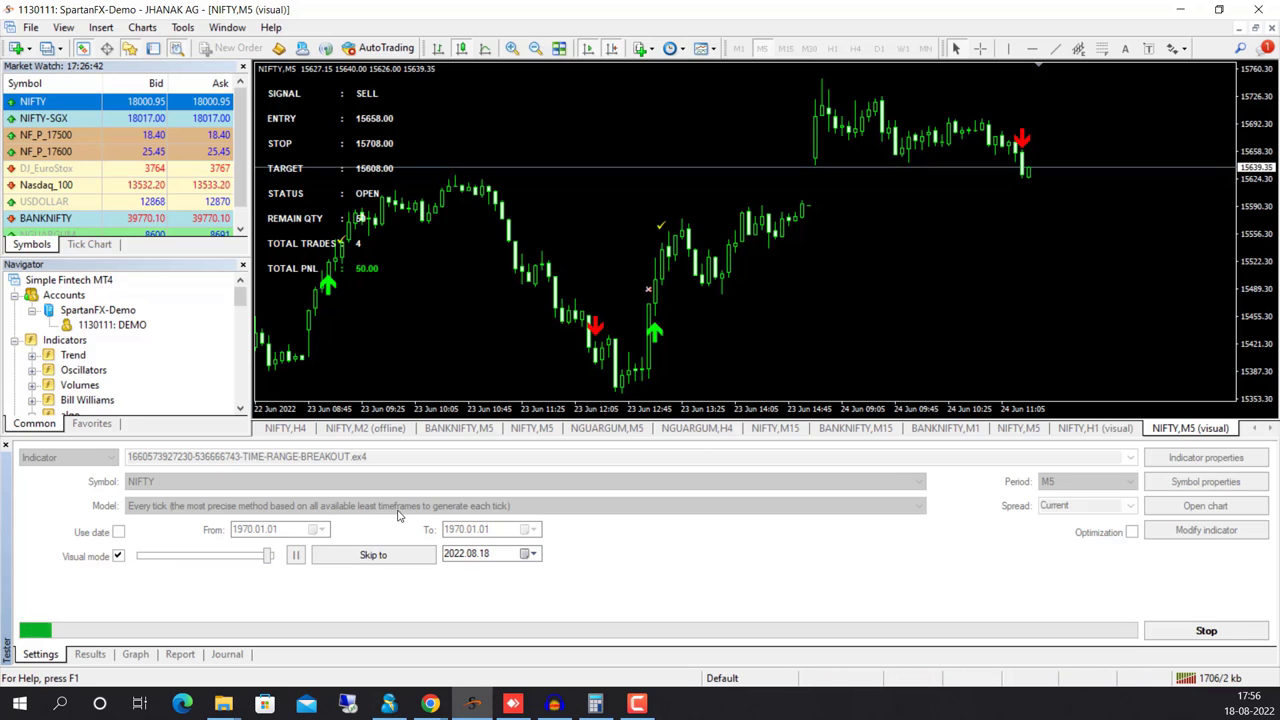
pyautogui.click(295, 554)
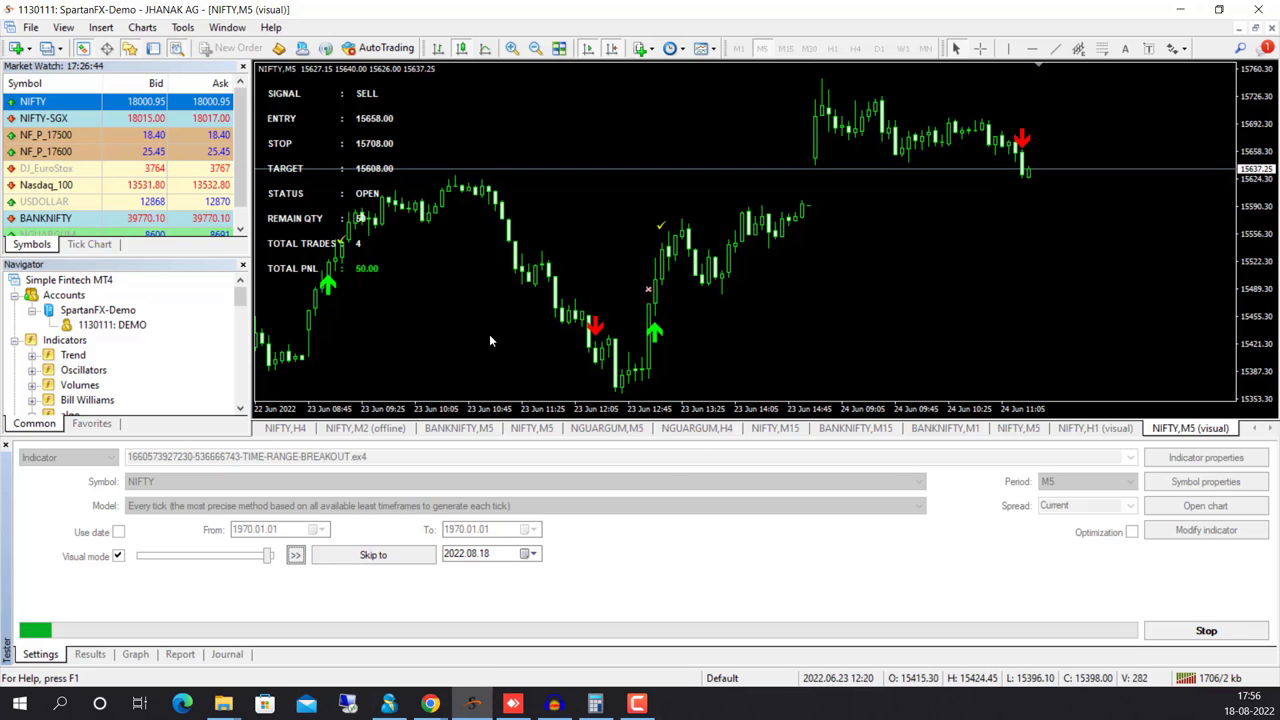
# Confirm in Algocrab's NIFTY22AUGFUT trade history the successful SELL of Qty 50, then return to MetaTrader 4
pyautogui.moveTo(436, 705)
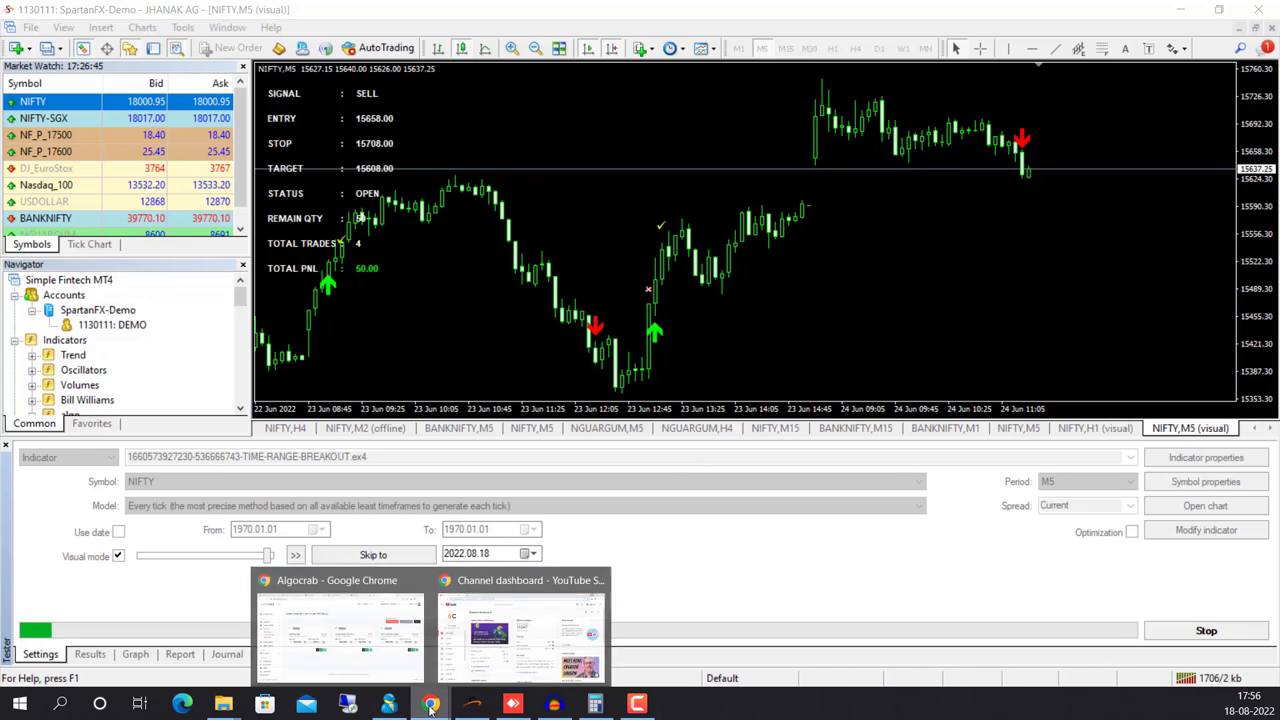
pyautogui.click(340, 612)
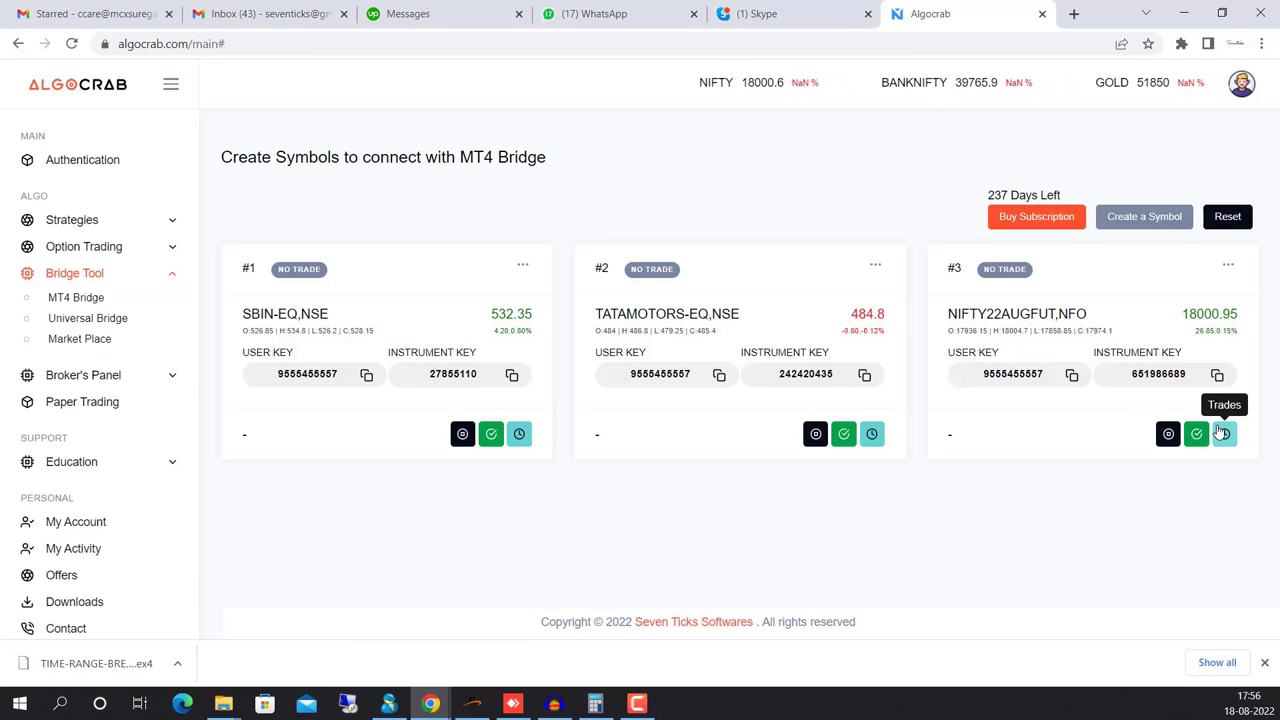
pyautogui.click(1224, 433)
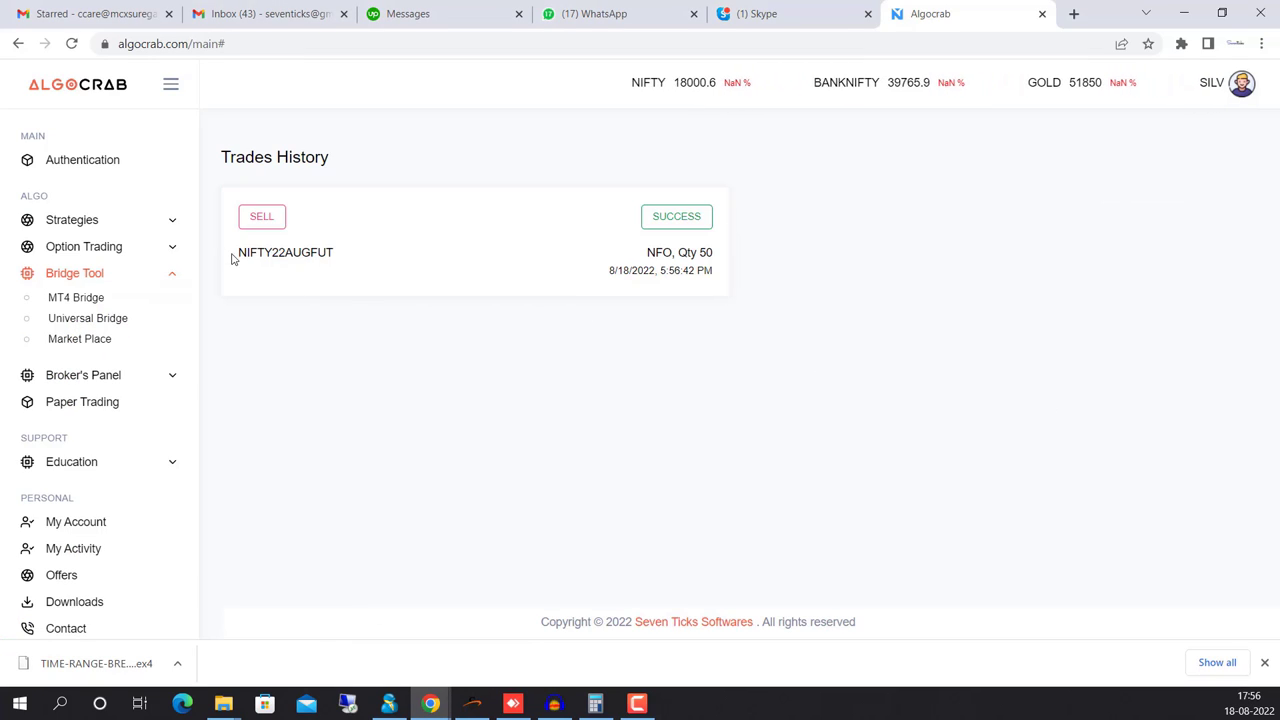
pyautogui.moveTo(236, 253); pyautogui.dragTo(340, 251)
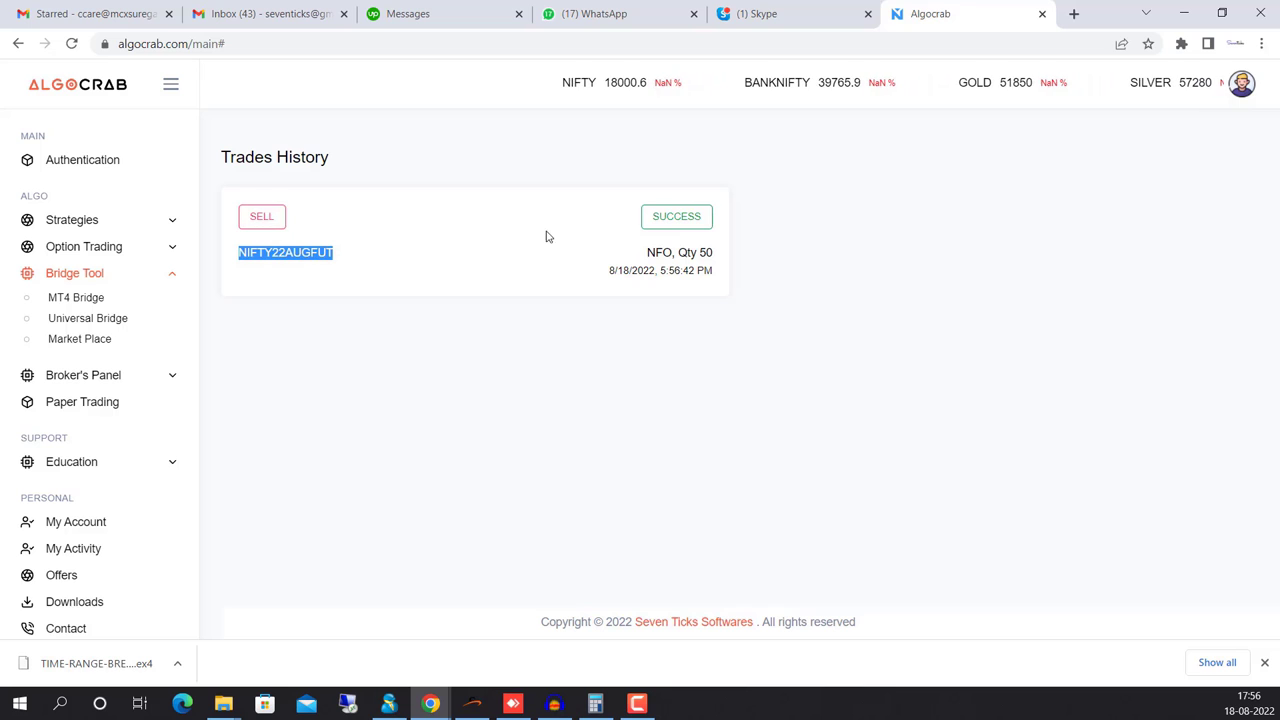
pyautogui.moveTo(657, 223)
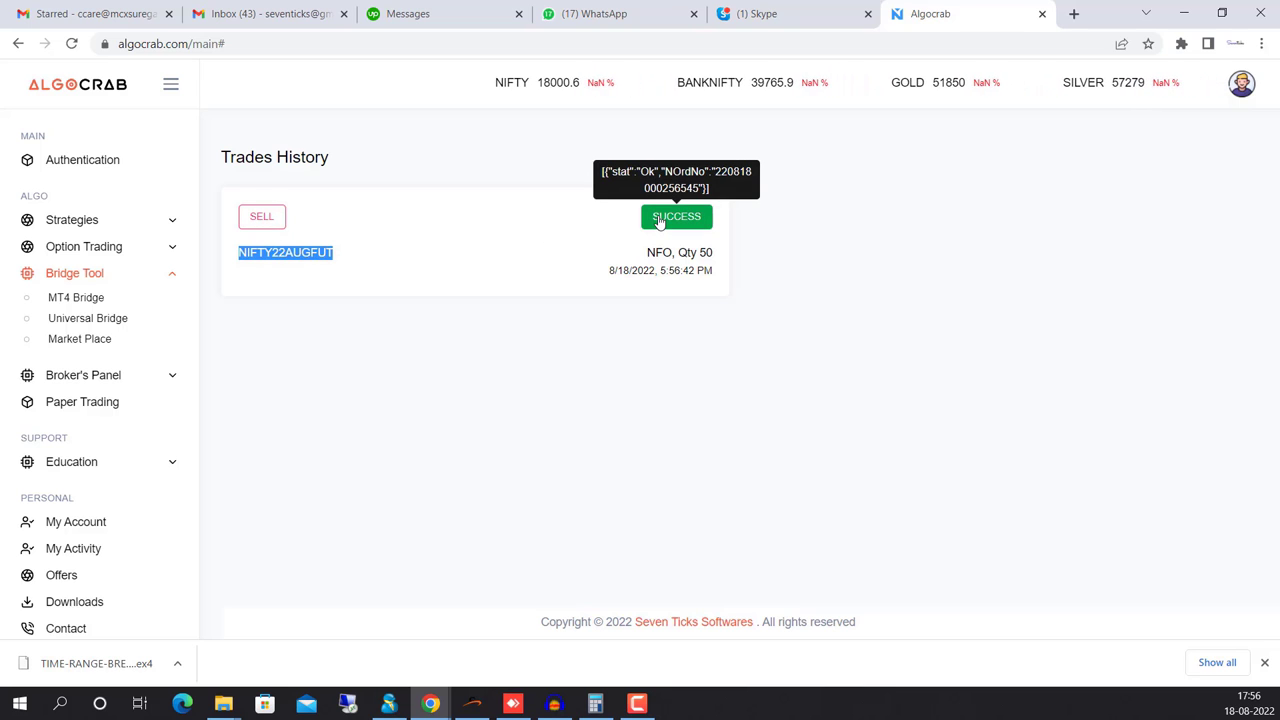
pyautogui.click(477, 704)
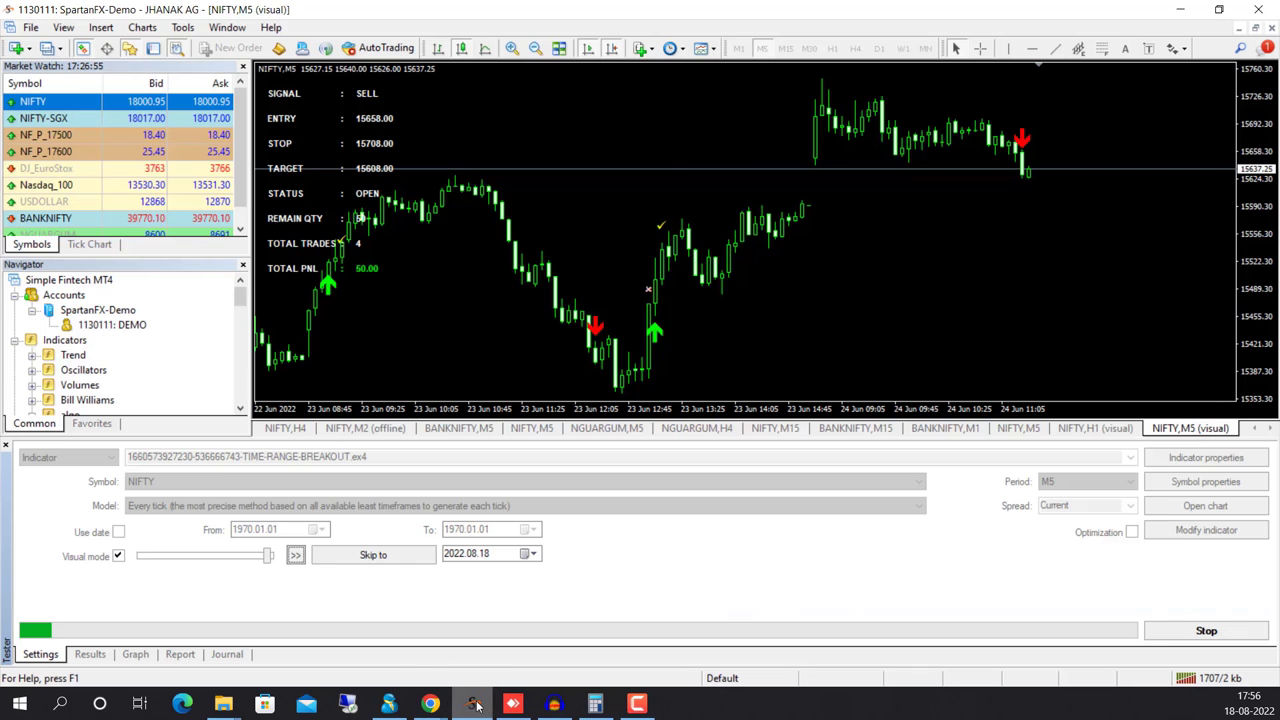
# Slow the visual replay until the SELL trade closes, then bring Algocrab's trade history forward
pyautogui.click(270, 557)
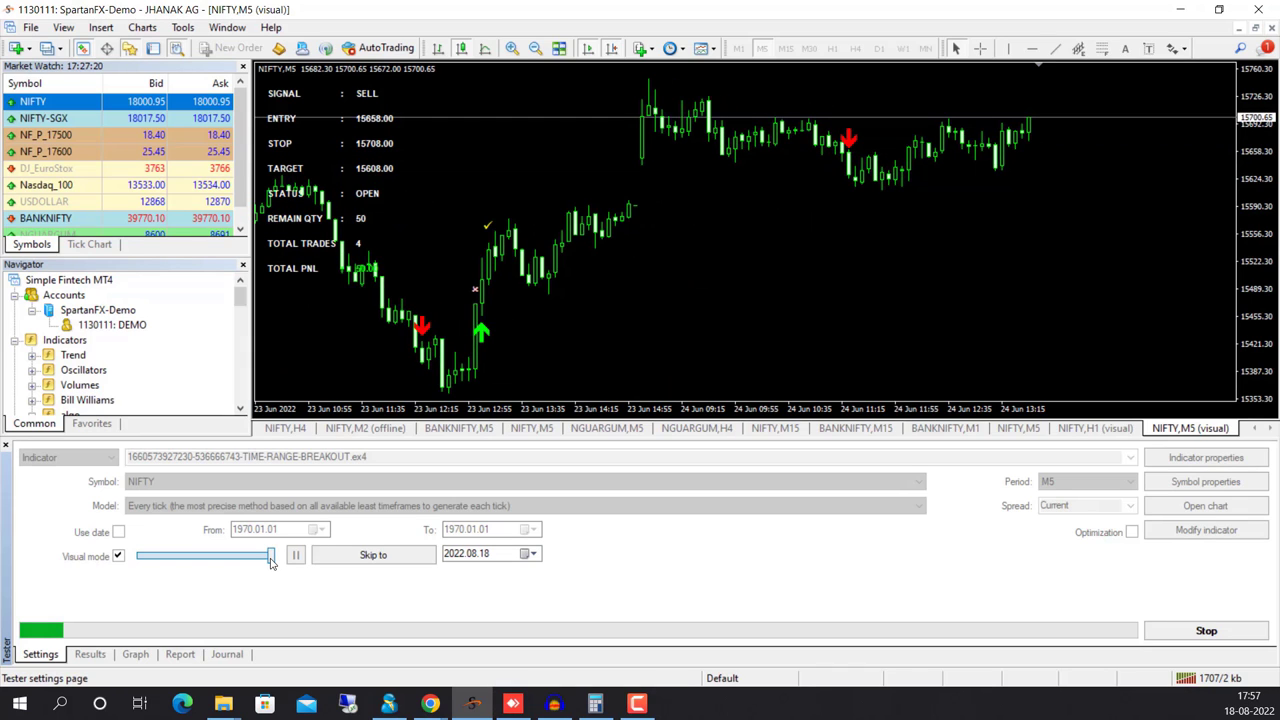
pyautogui.moveTo(270, 562); pyautogui.dragTo(238, 560)
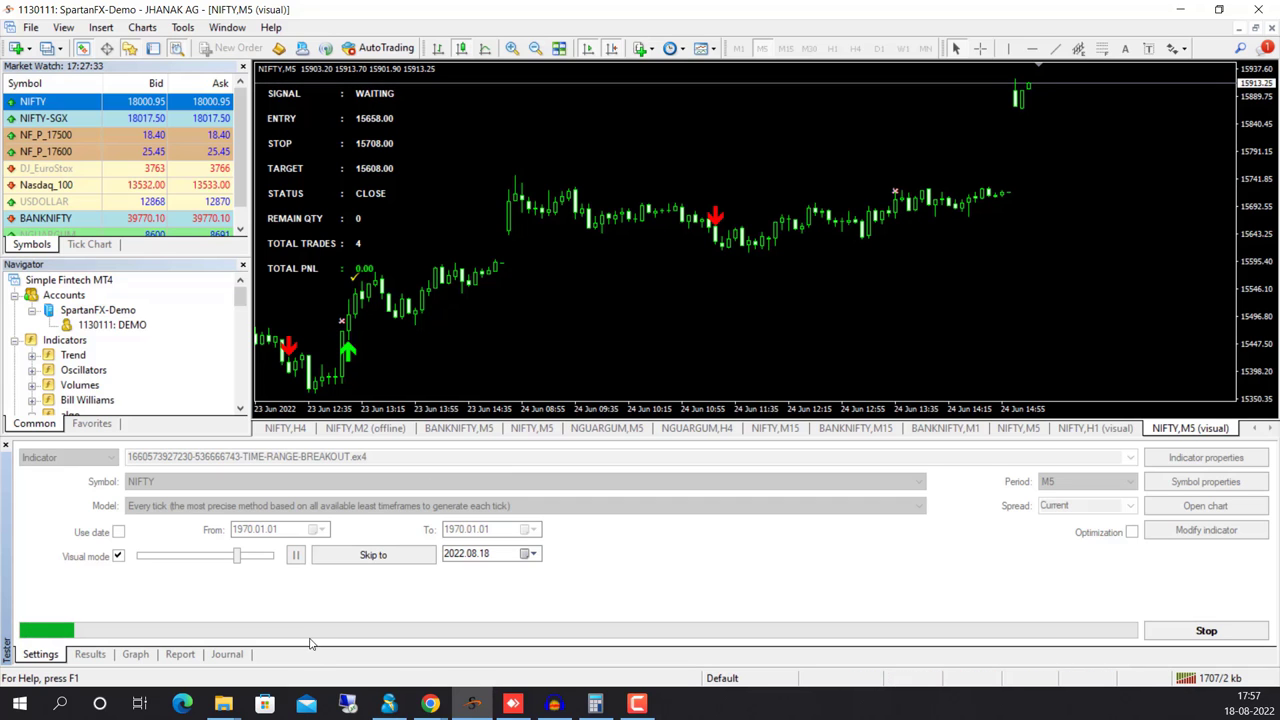
pyautogui.moveTo(431, 706)
pyautogui.click(375, 655)
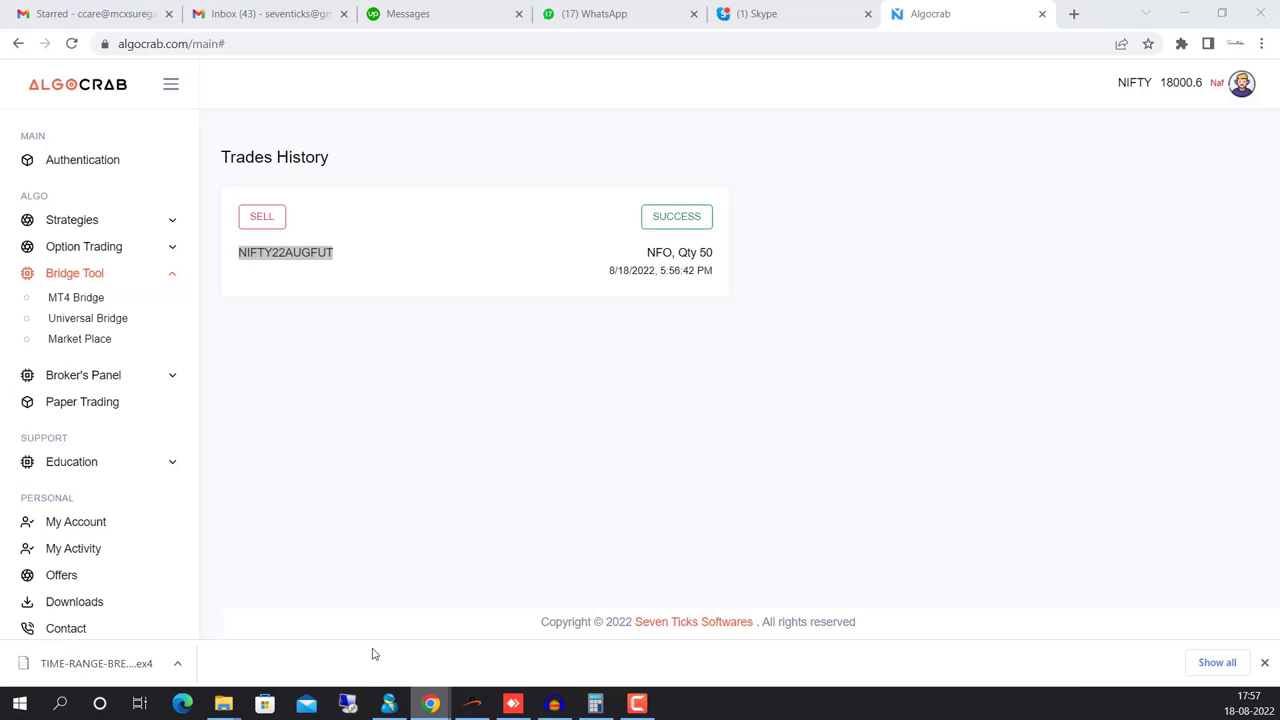
# Review NIFTY22AUGFUT's successful BUY and SELL orders in the trade history, then return to the symbol cards
pyautogui.click(80, 339)
pyautogui.click(86, 297)
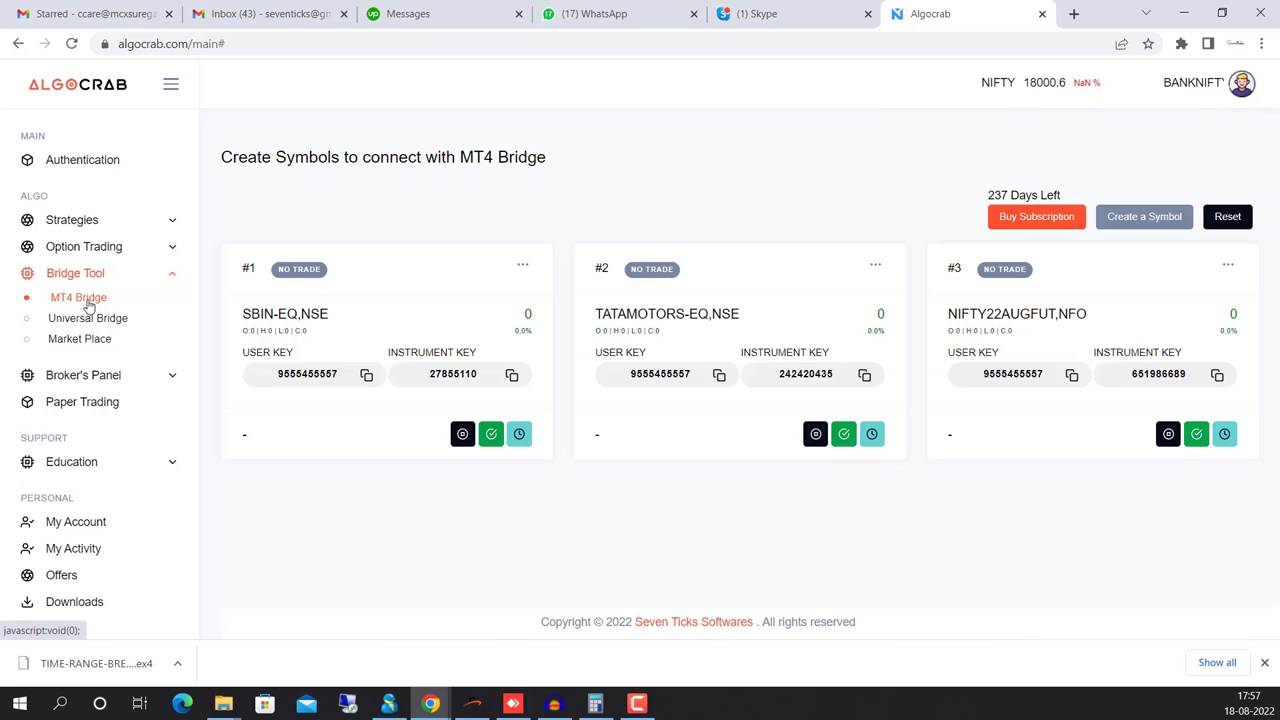
pyautogui.click(1223, 436)
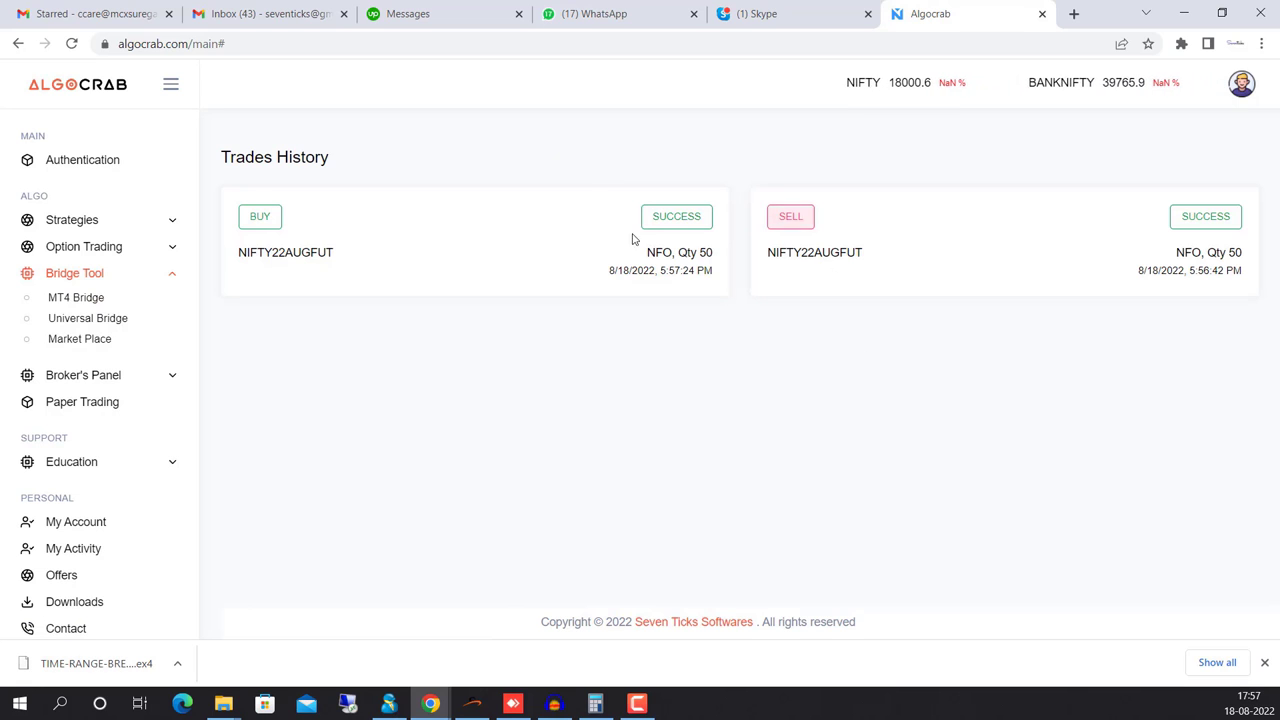
pyautogui.moveTo(684, 226)
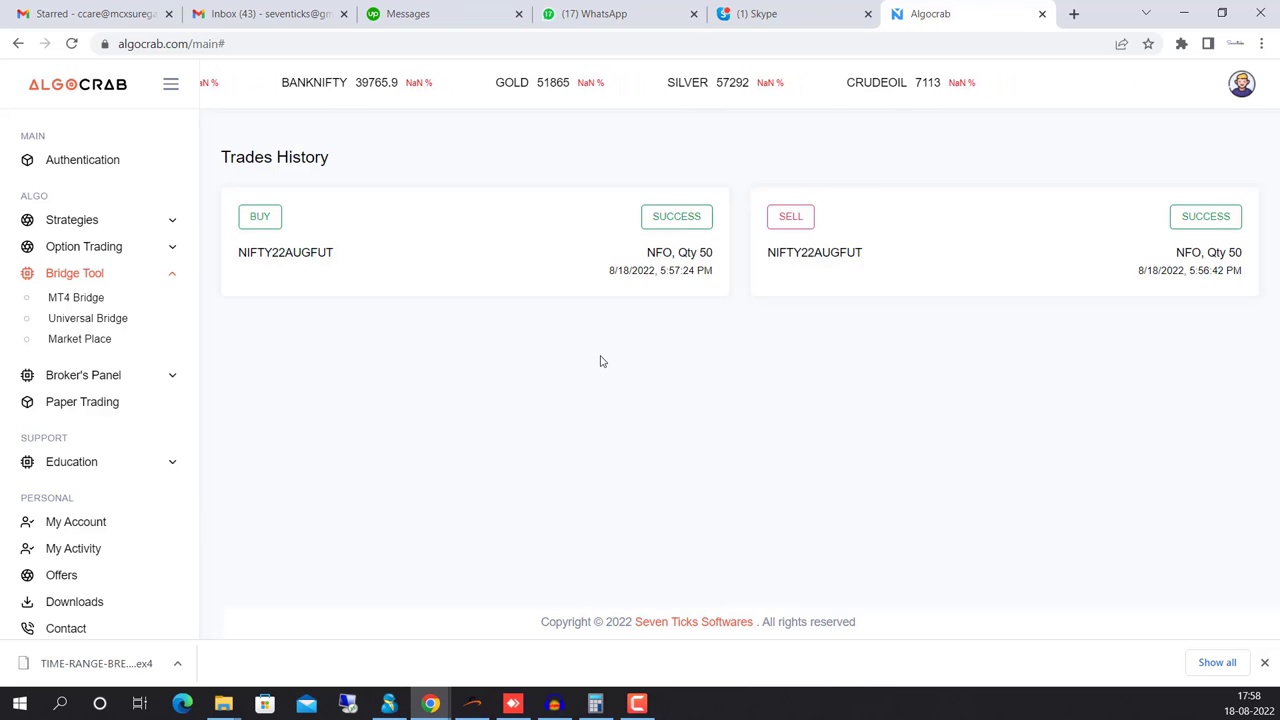
pyautogui.click(94, 297)
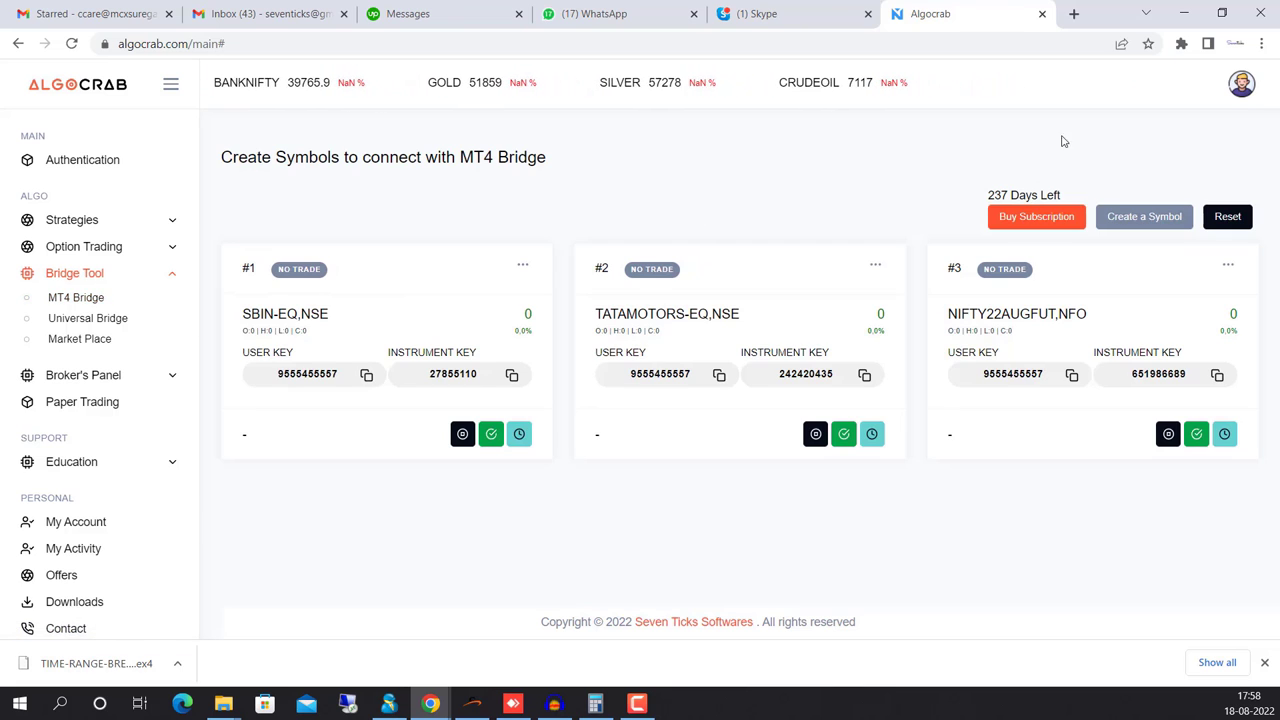